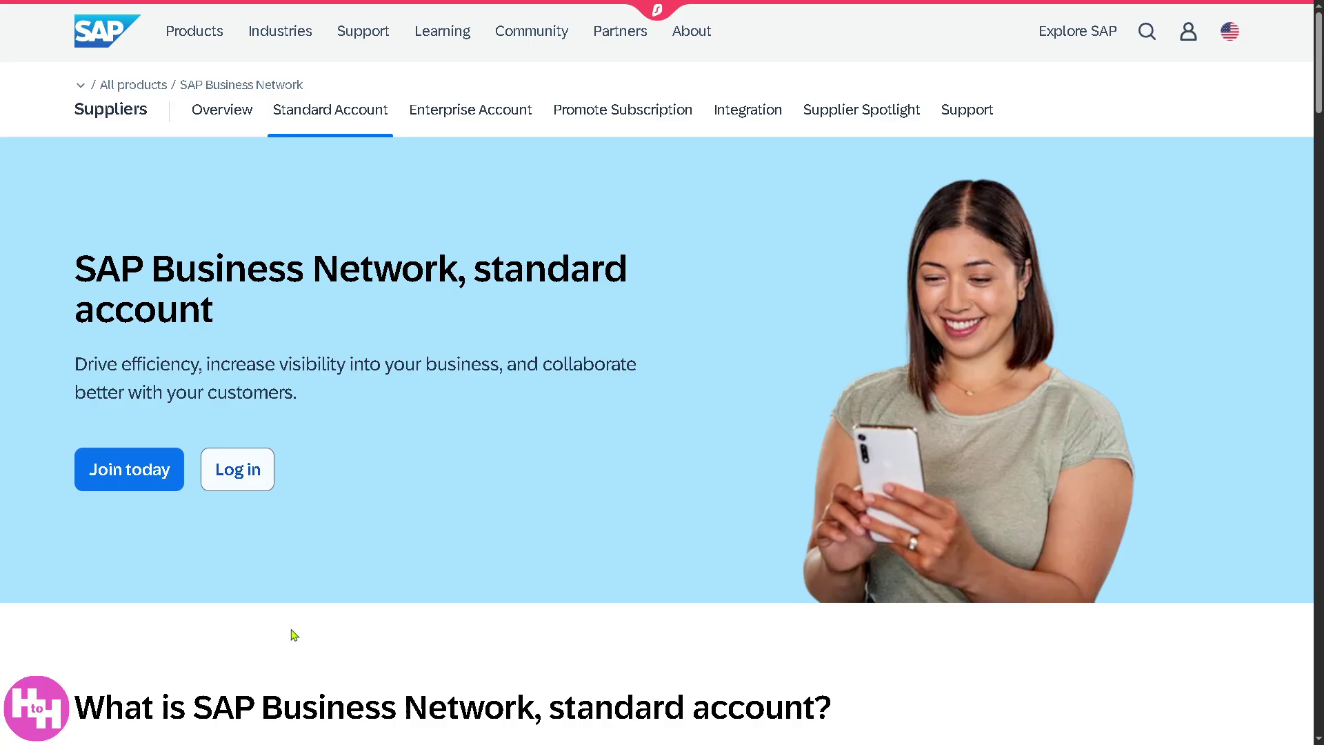
Toggle browser full screen off and back on, then follow Log in to the supplier sign-in page.
{"action": "key", "text": "F11"}
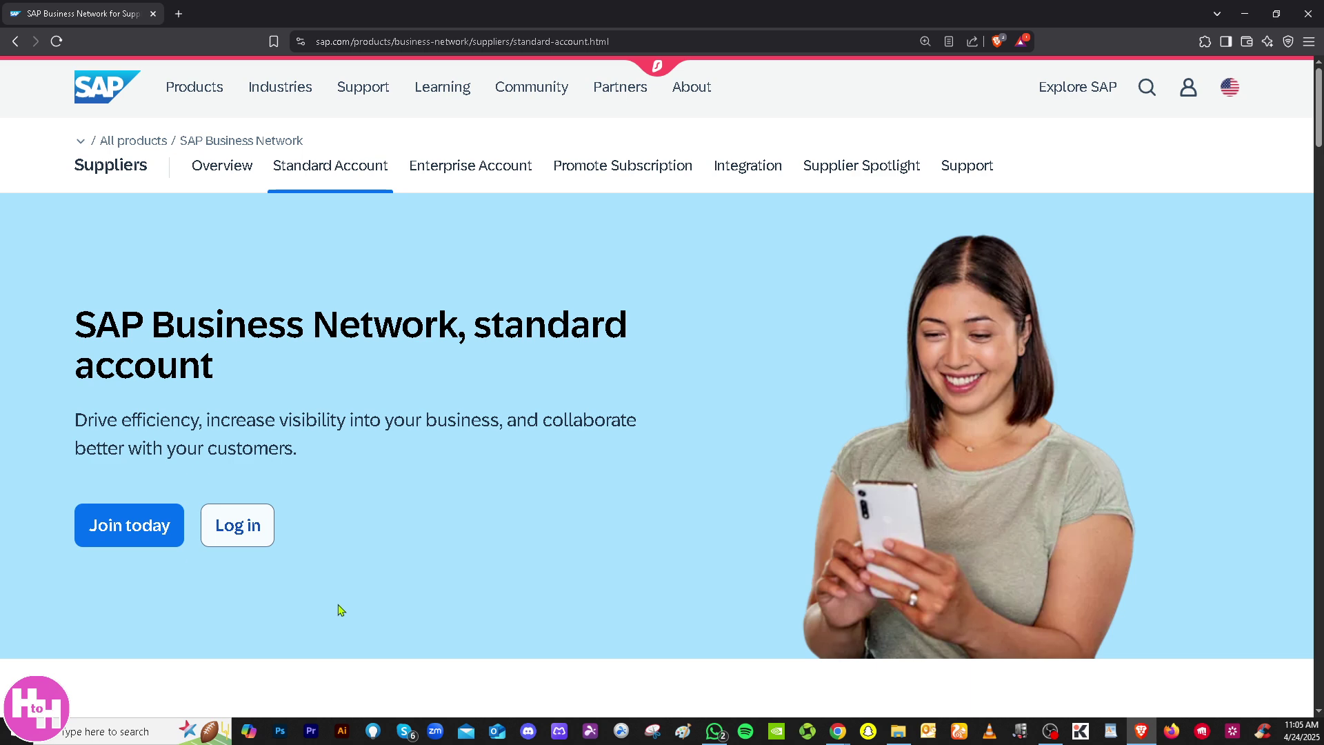
{"action": "key", "text": "F11"}
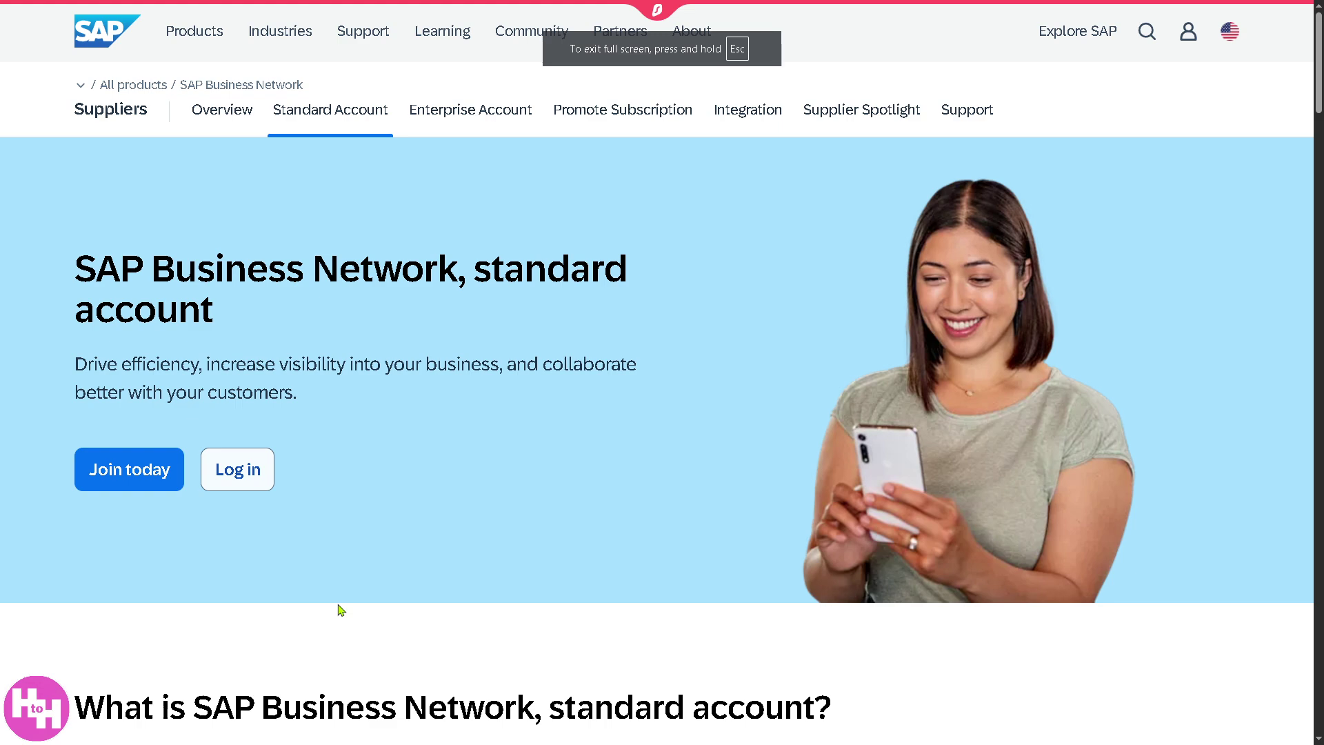
{"action": "left_click", "coordinate": [247, 481]}
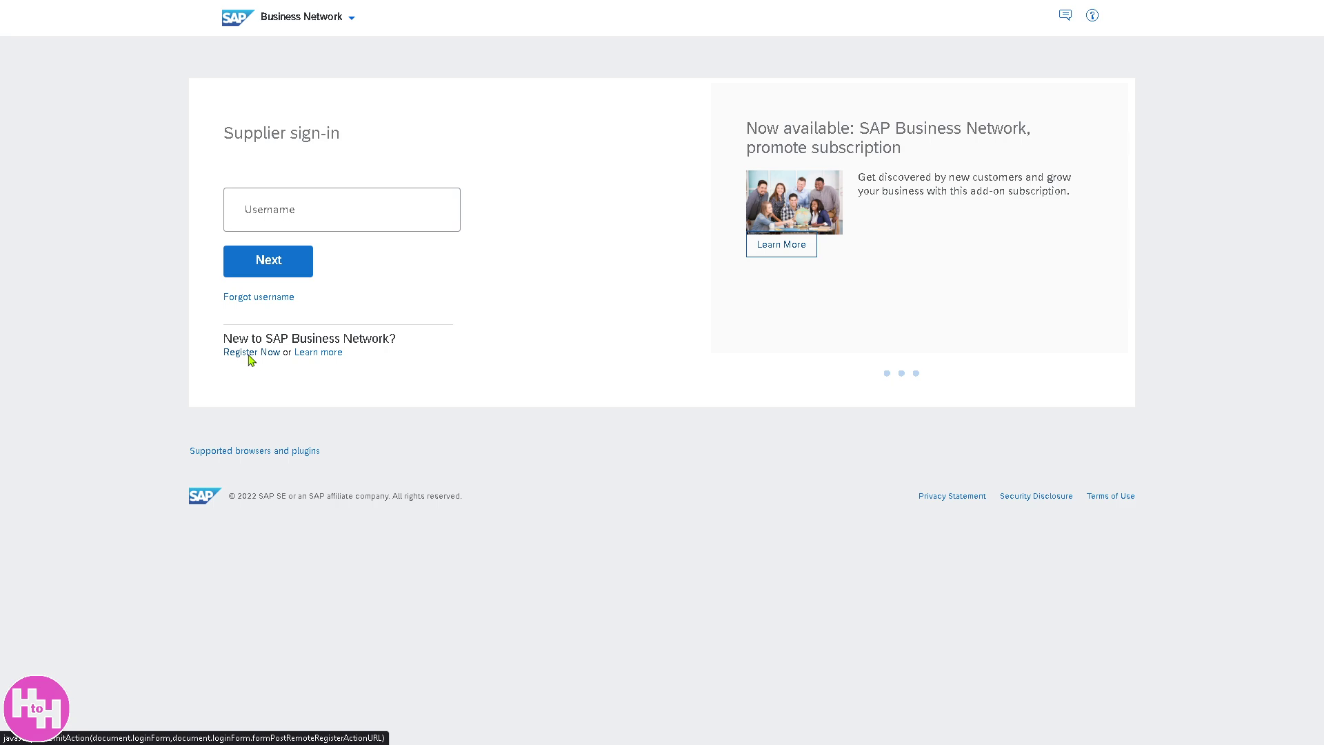
Begin a new supplier registration and save Media under Industries Served.
{"action": "left_click", "coordinate": [253, 355]}
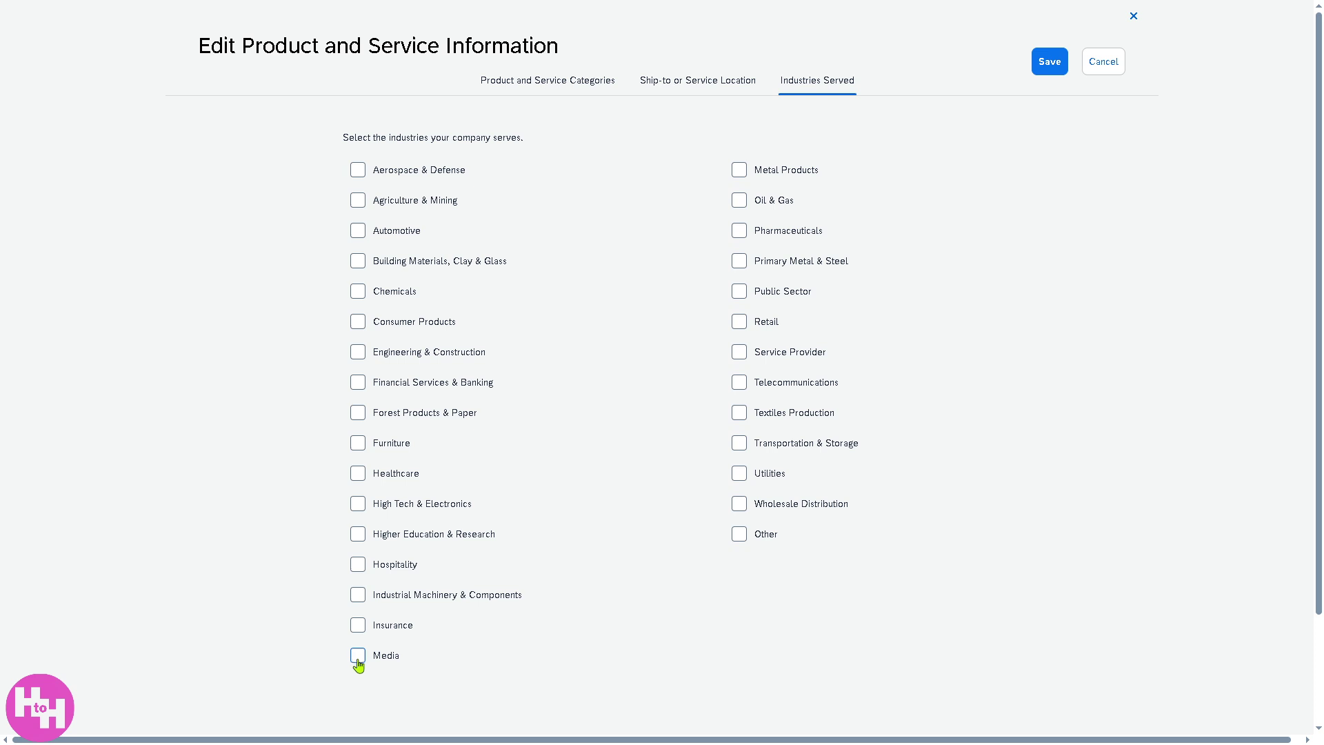
{"action": "left_click", "coordinate": [357, 662]}
{"action": "left_click", "coordinate": [1051, 66]}
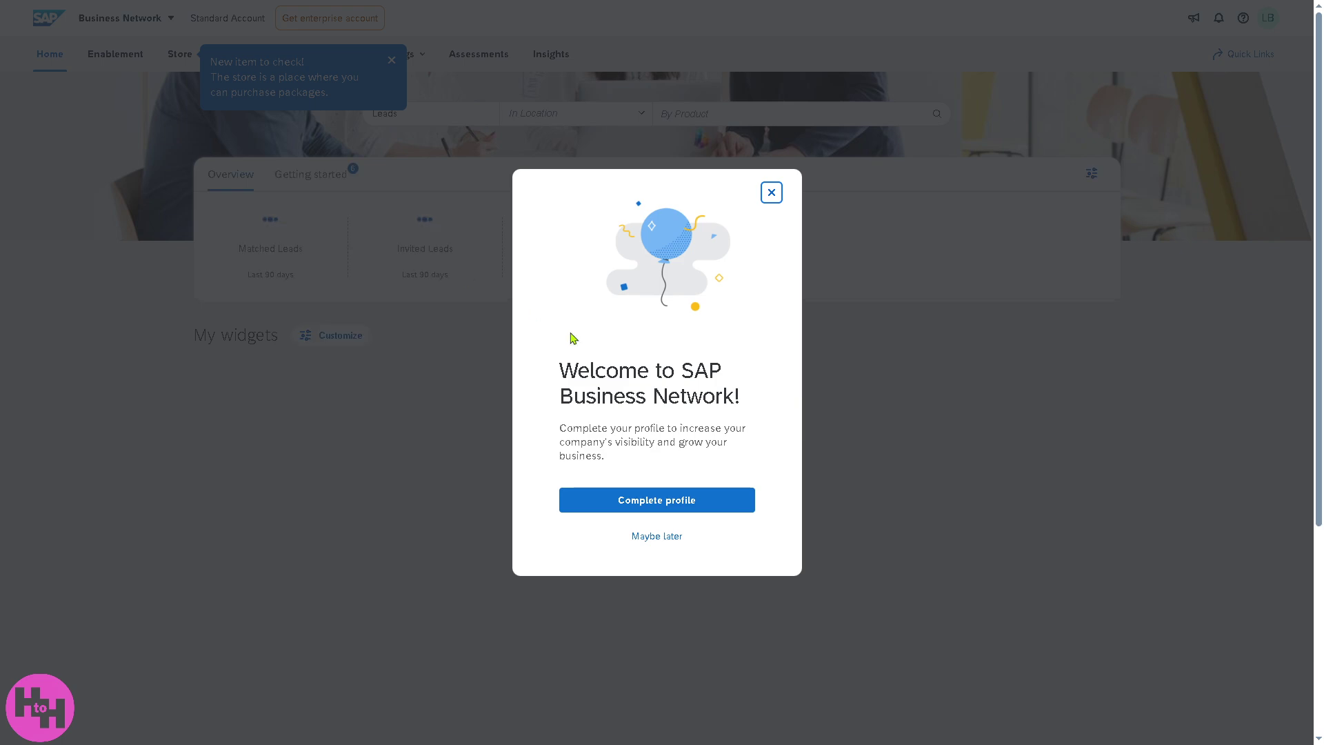
Dismiss the welcome message, the process integration promotion and the new Store tip.
{"action": "left_click", "coordinate": [772, 193]}
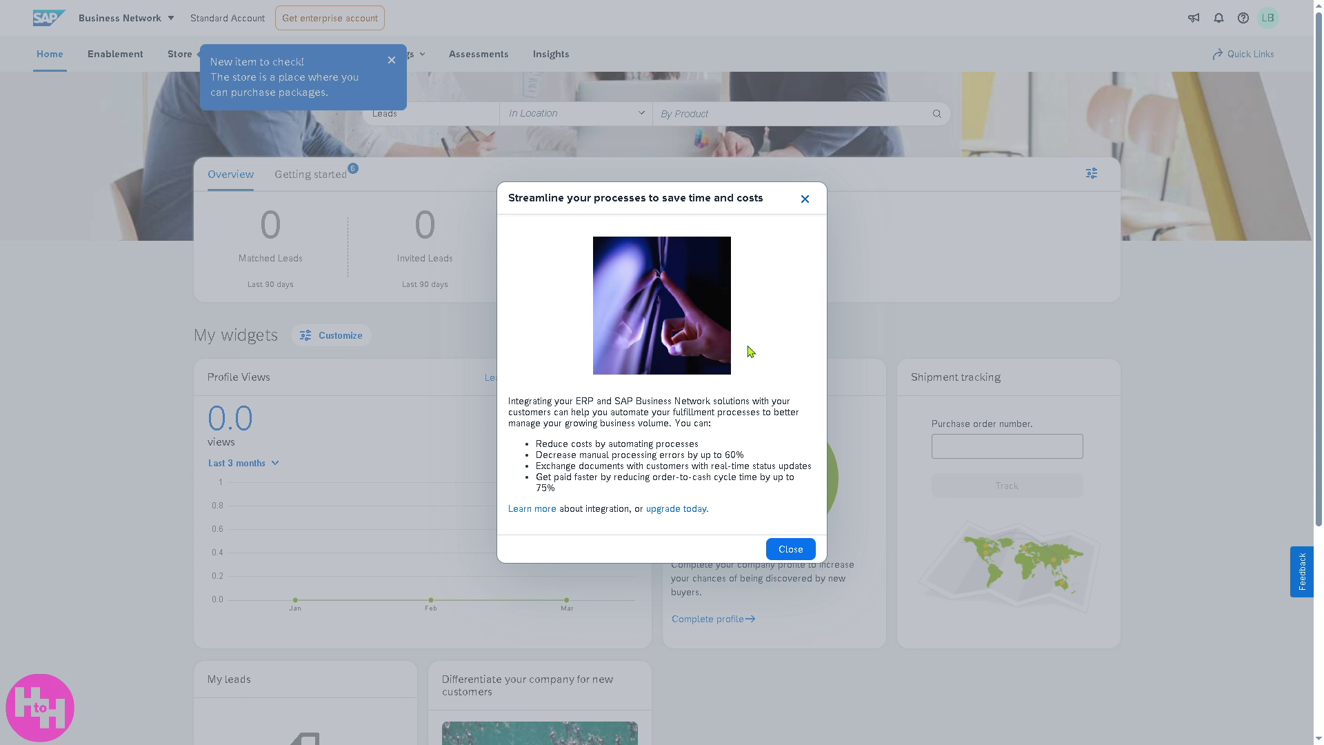
{"action": "left_click", "coordinate": [791, 553]}
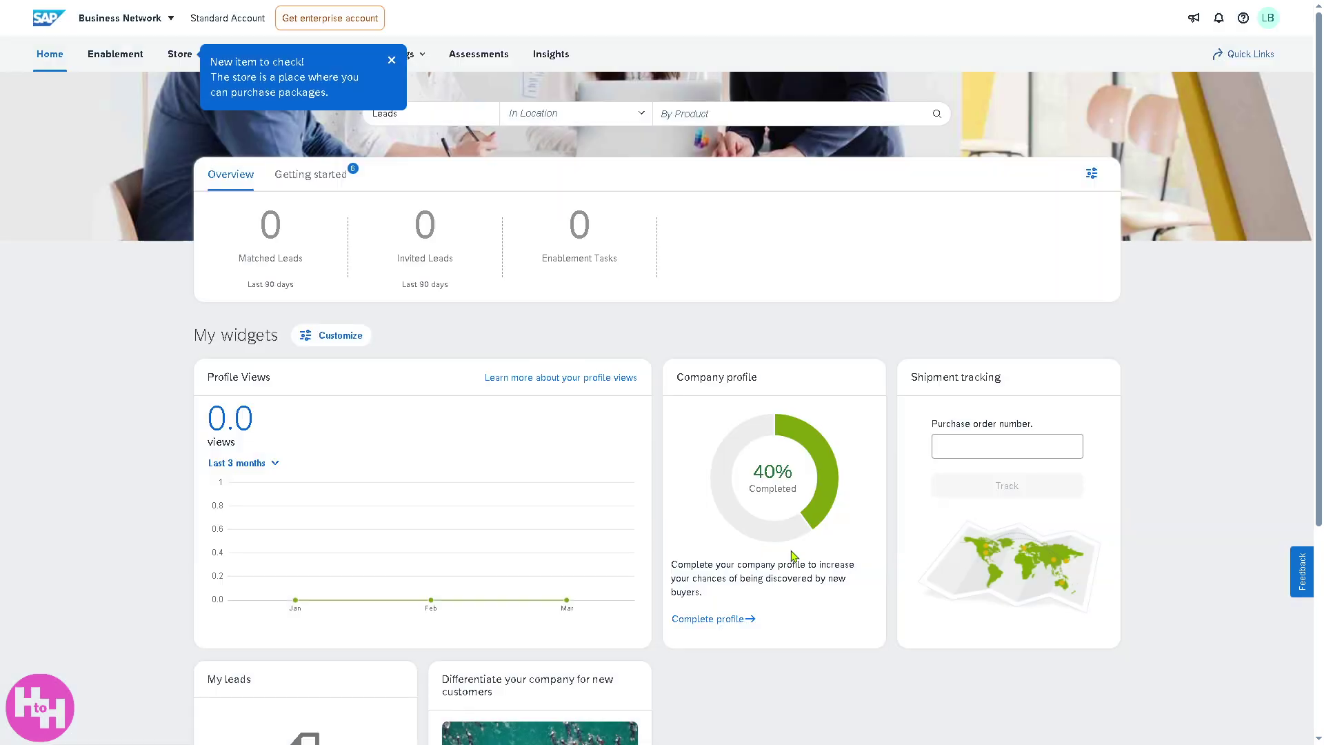
{"action": "left_click", "coordinate": [392, 60]}
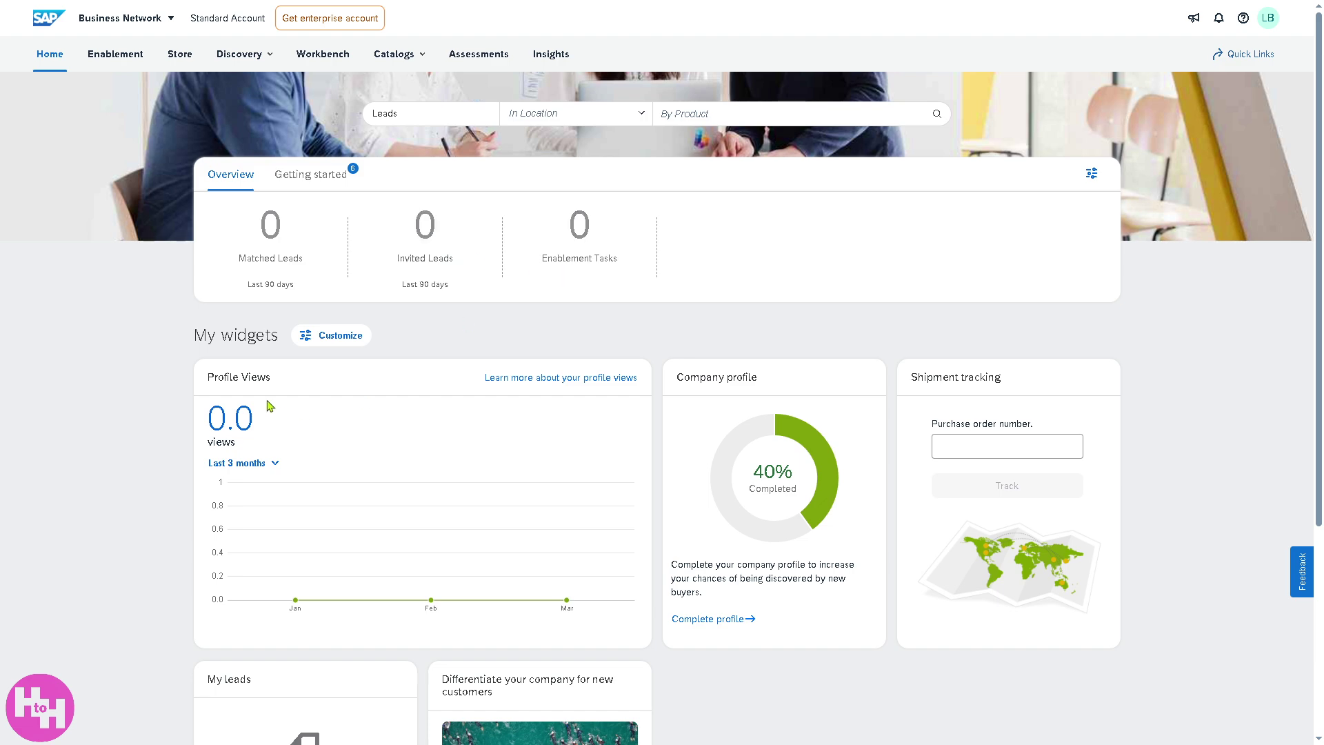
Scroll through the home dashboard widgets and open the My widgets customization page.
{"action": "scroll", "coordinate": [400, 466], "scroll_direction": "down", "scroll_amount": 1}
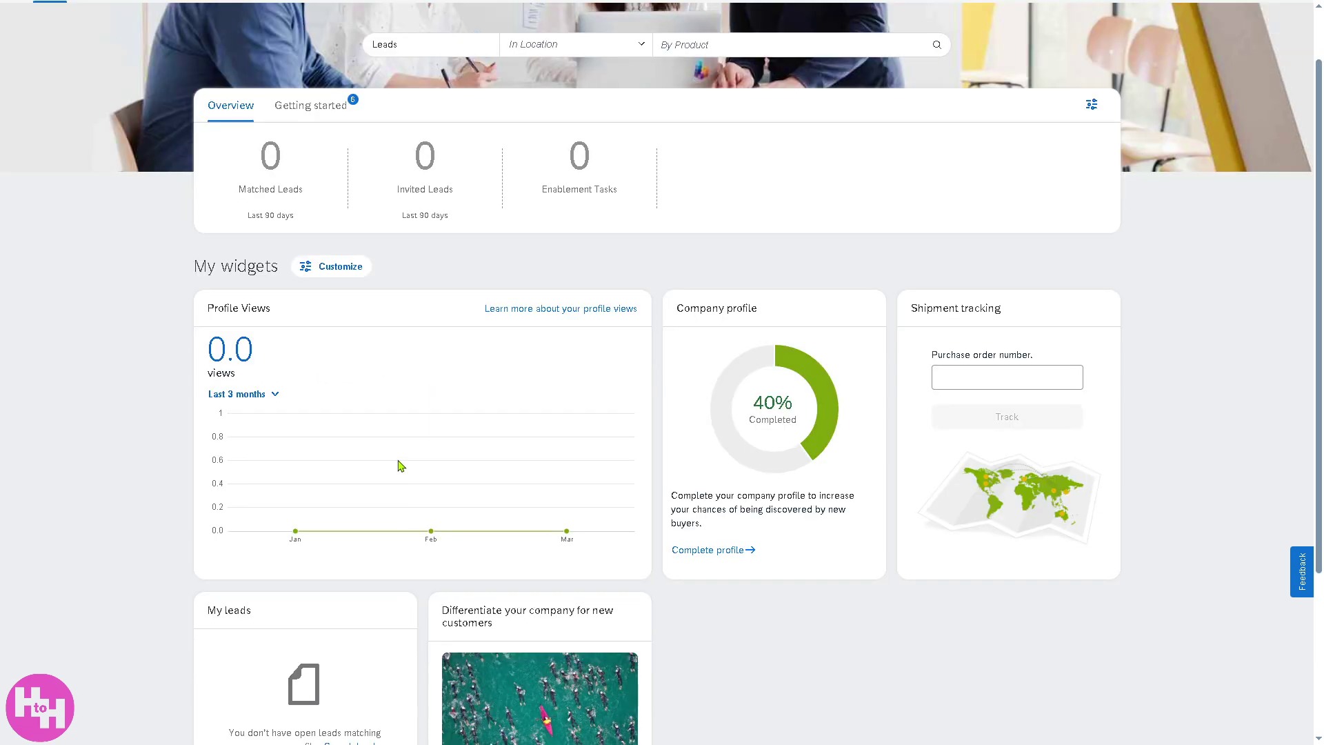
{"action": "scroll", "coordinate": [400, 466], "scroll_direction": "down", "scroll_amount": 2}
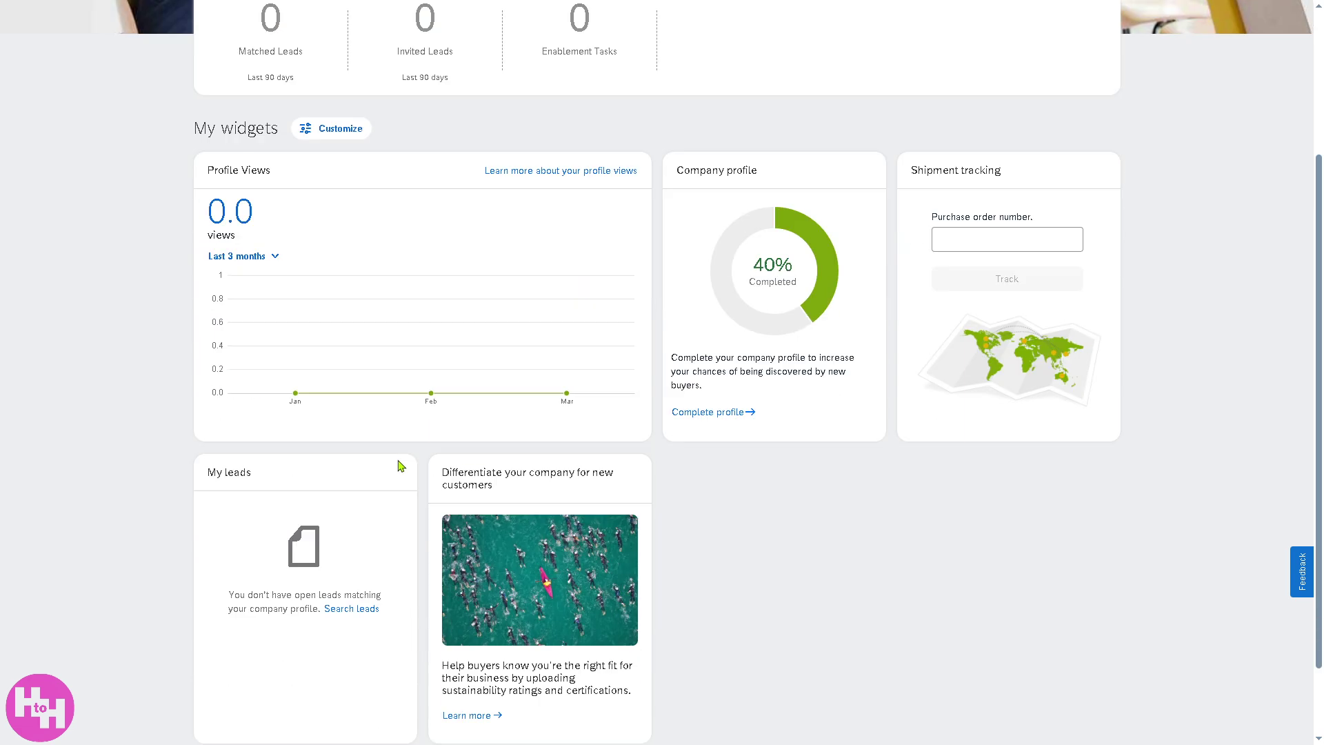
{"action": "scroll", "coordinate": [401, 466], "scroll_direction": "up", "scroll_amount": 1}
{"action": "scroll", "coordinate": [398, 465], "scroll_direction": "up", "scroll_amount": 2}
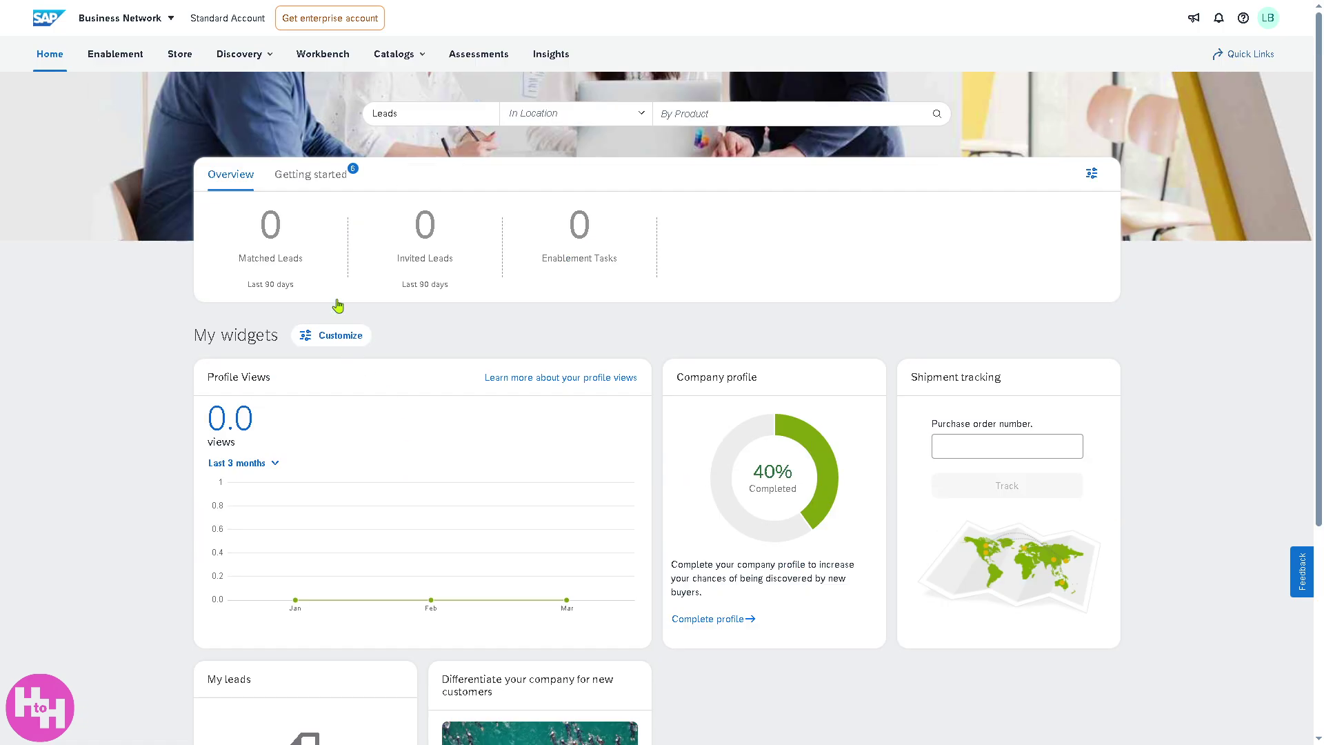
{"action": "left_click", "coordinate": [339, 338]}
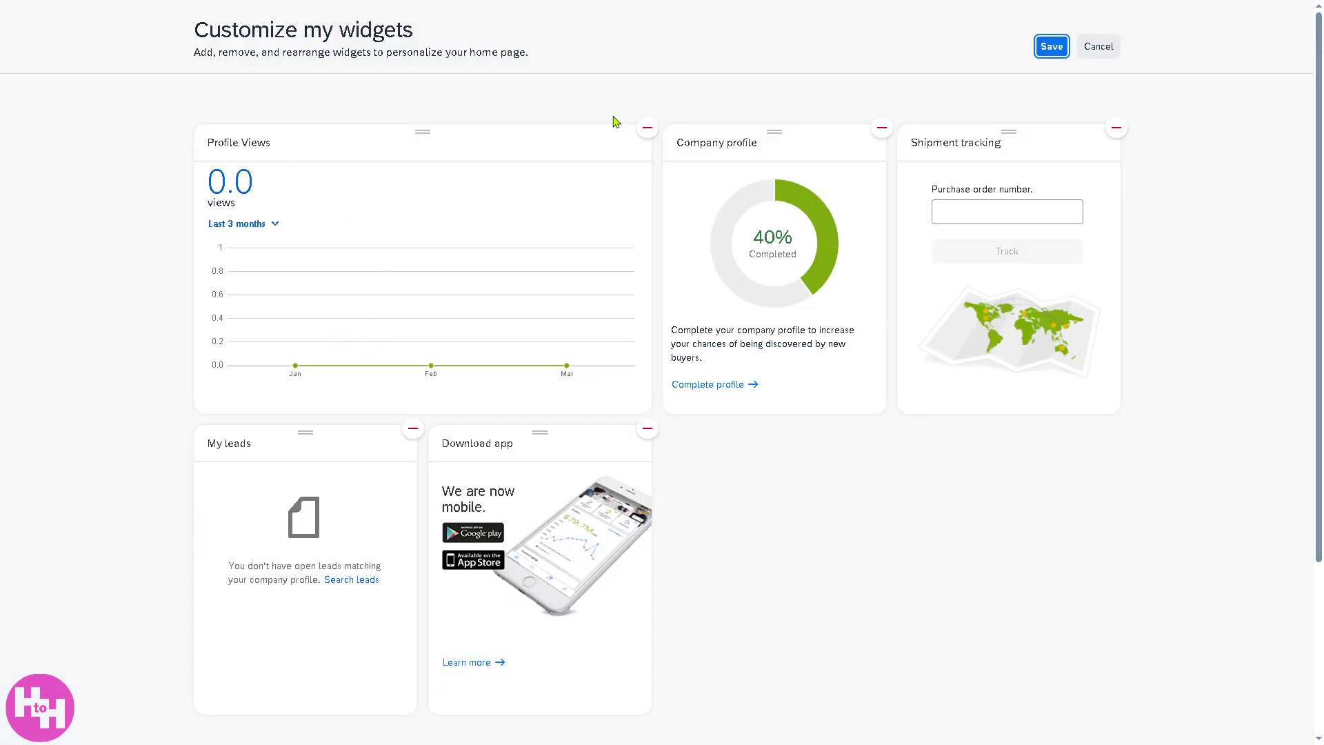
Save the widget layout unchanged and return to the home page.
{"action": "left_click", "coordinate": [1051, 46]}
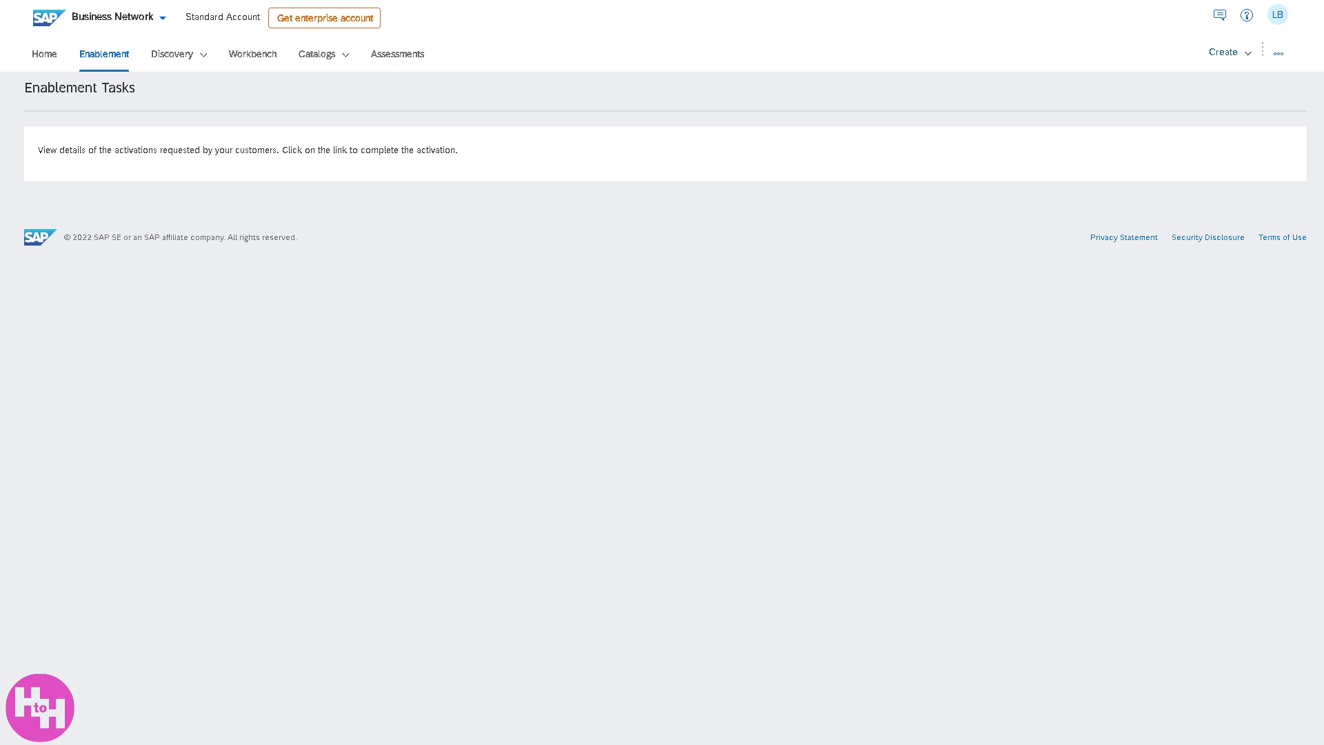
Choose Non-PO Invoice from the Create menu.
{"action": "left_click", "coordinate": [1245, 54]}
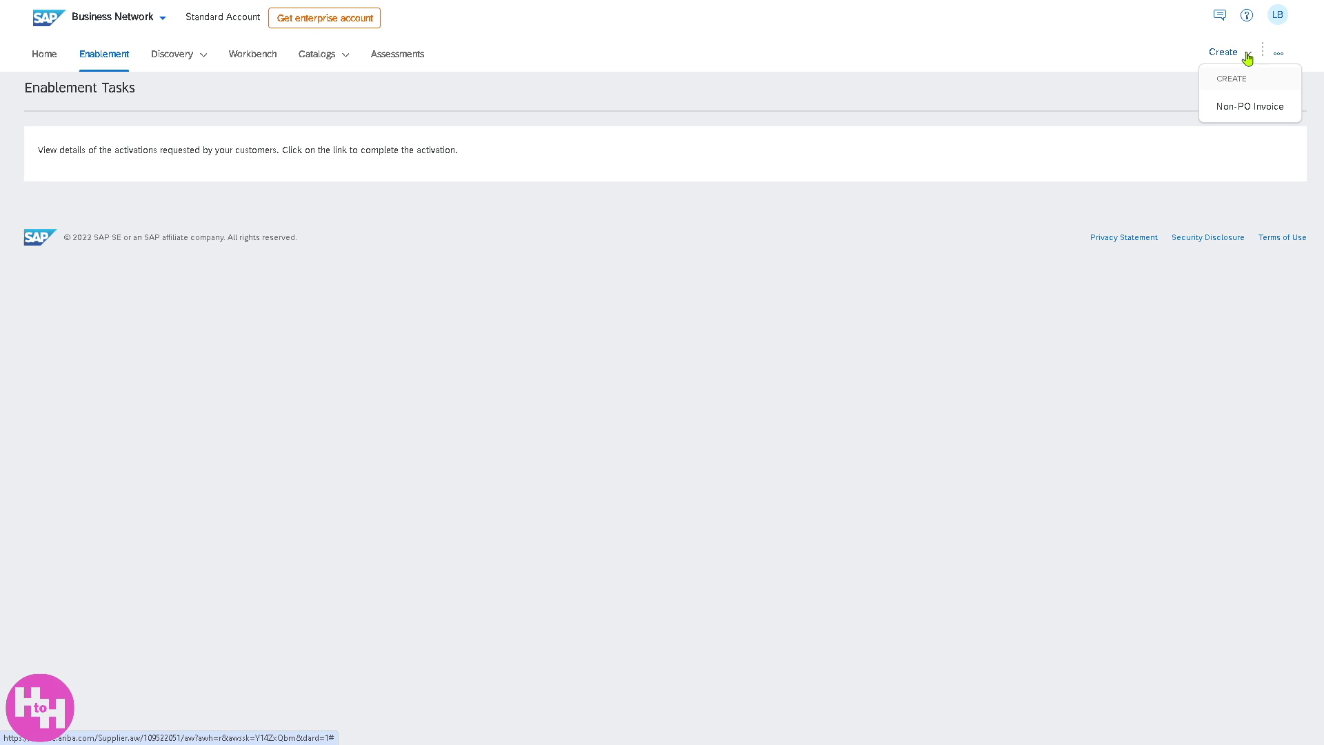
{"action": "left_click", "coordinate": [1232, 115]}
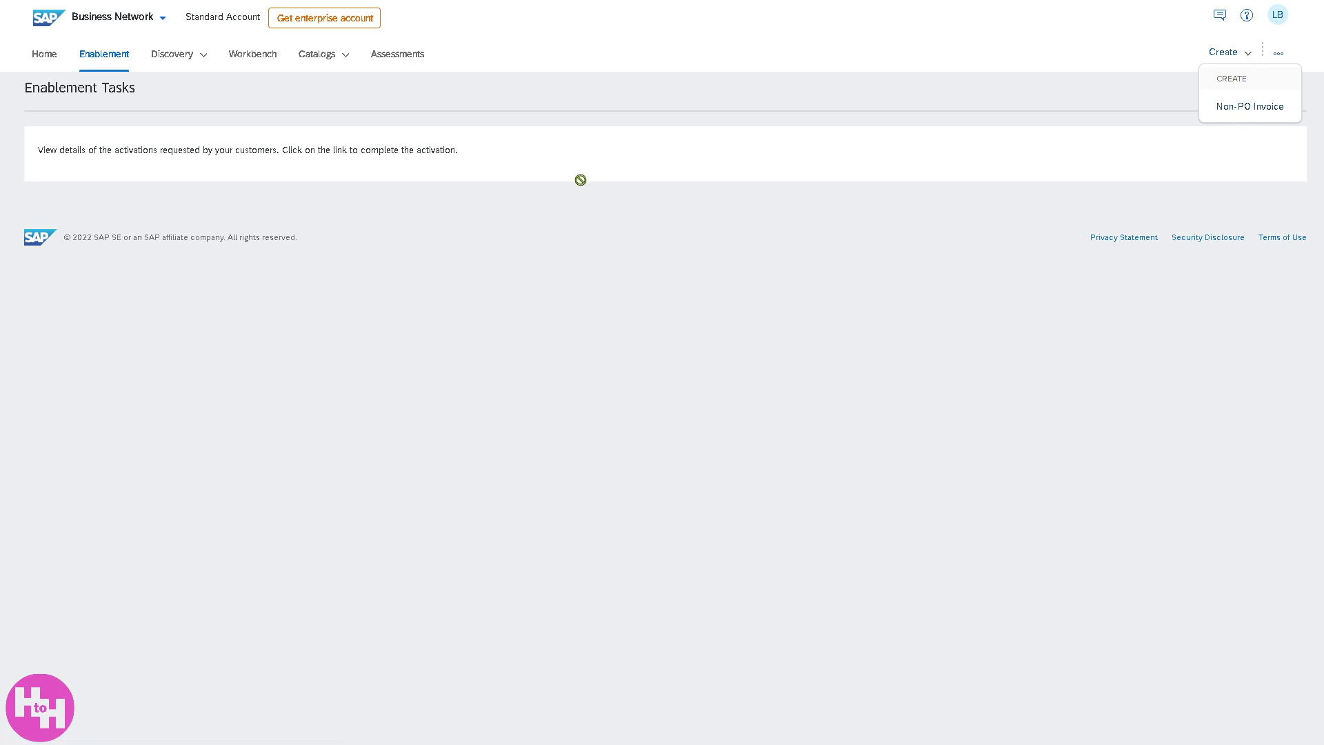
{"action": "left_click", "coordinate": [1250, 109]}
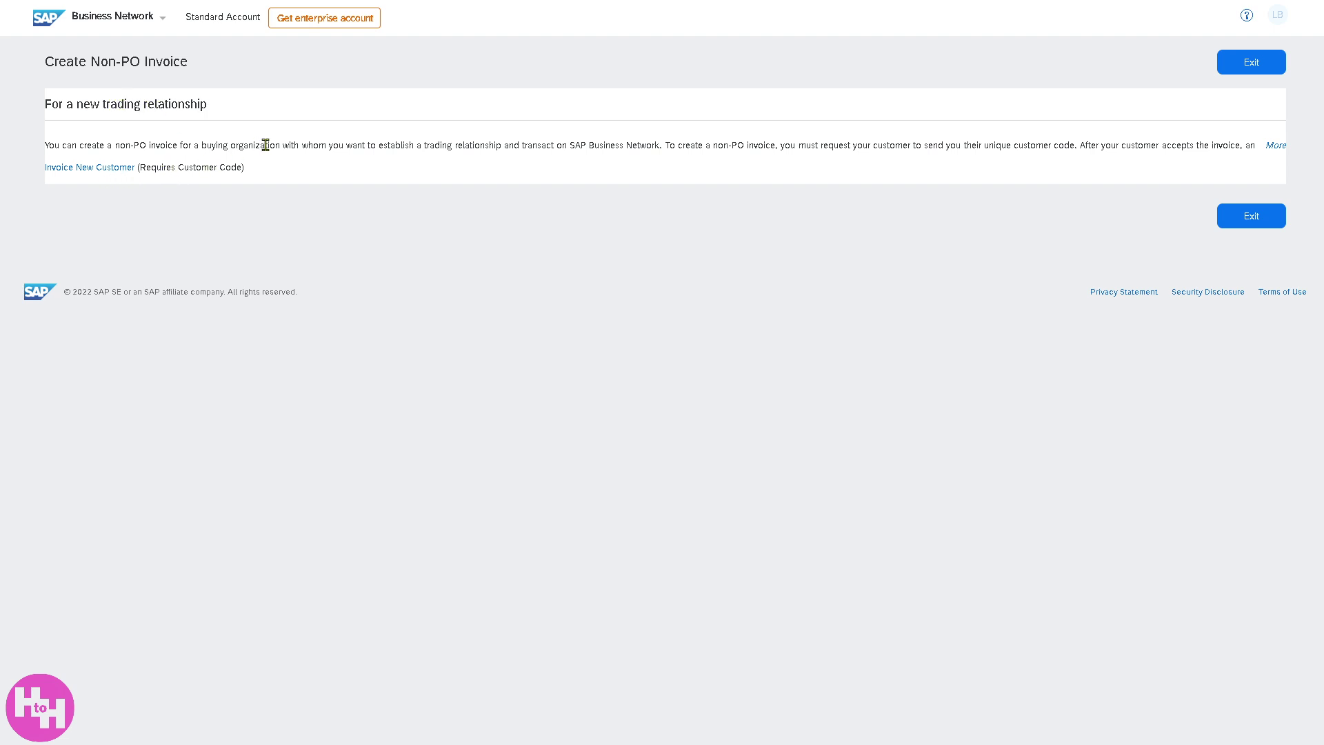
Invoice a new customer by entering its customer code and private ID, then submit Create Invoice.
{"action": "left_click", "coordinate": [101, 169]}
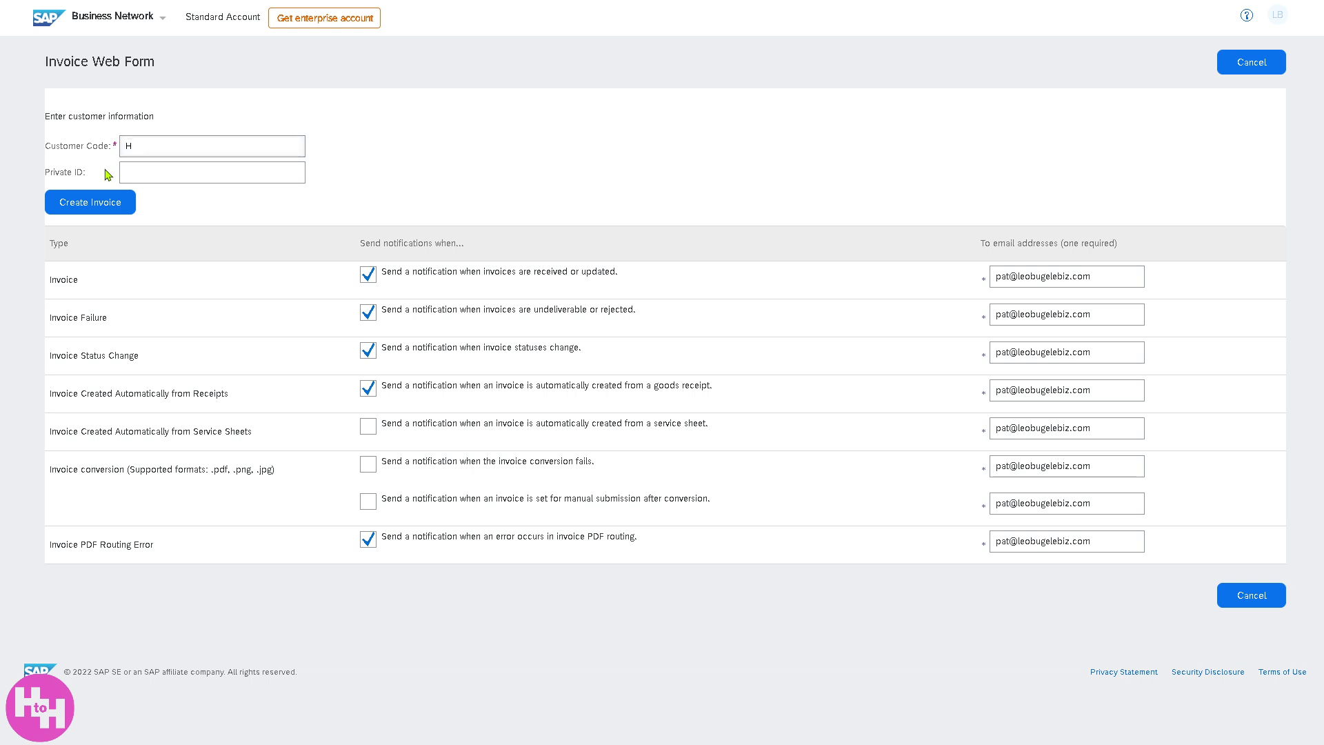
{"action": "type", "text": "HOWTOUSESAPBUSINESSNETWORK"}
{"action": "left_click", "coordinate": [142, 169]}
{"action": "type", "text": "89"}
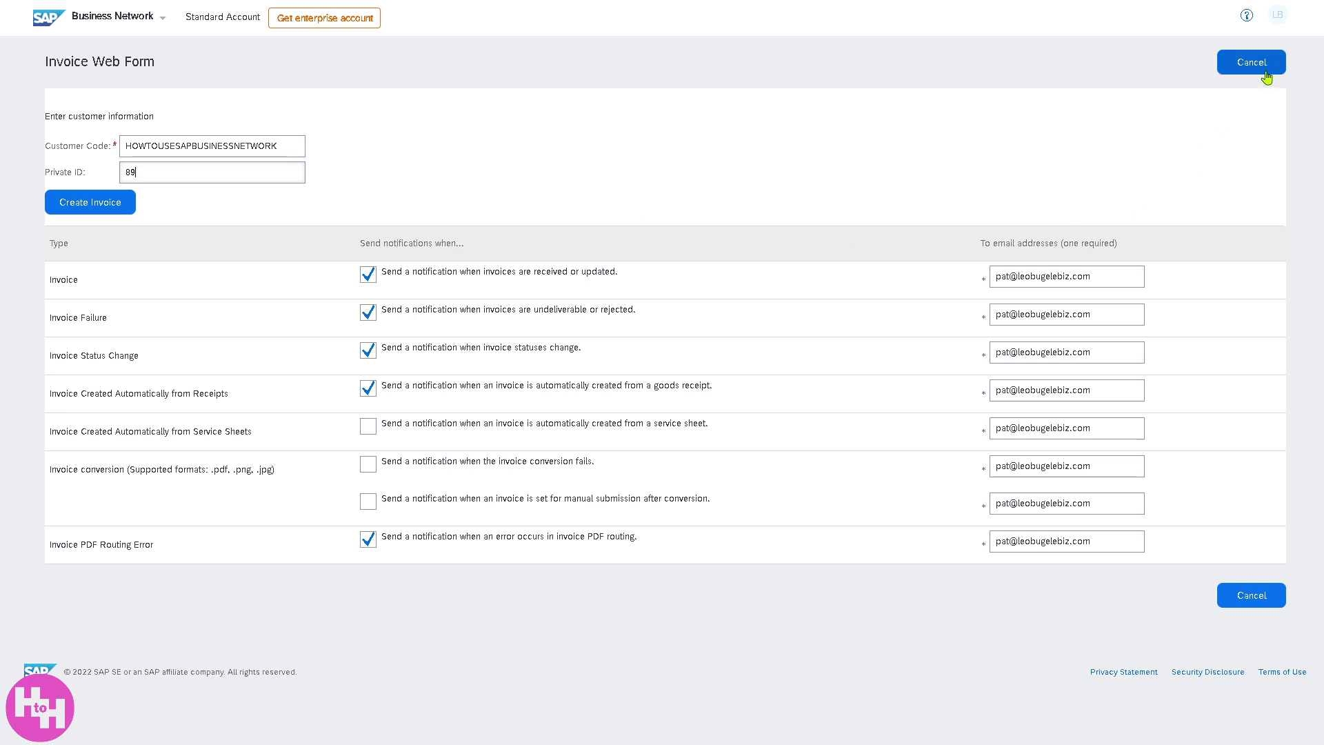
{"action": "left_click", "coordinate": [113, 210]}
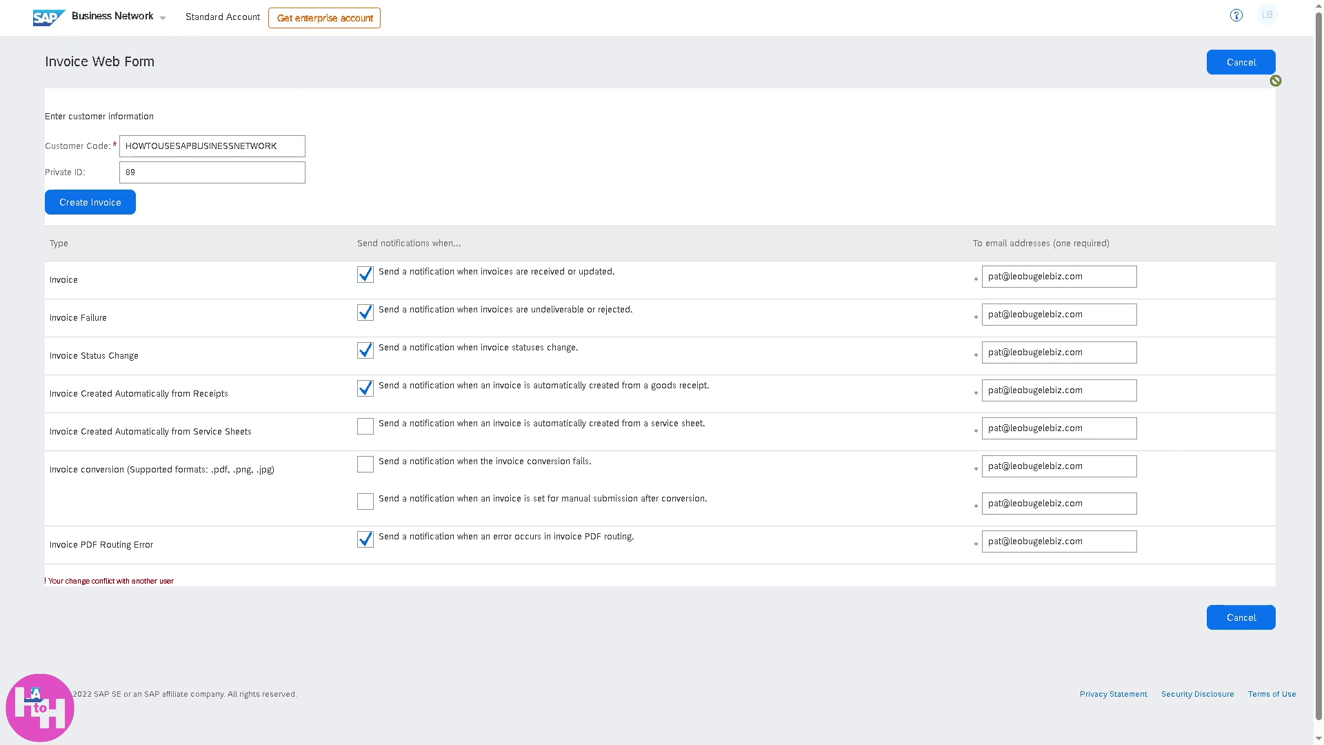
Cancel the invoice web form and dismiss the UNSPSC update notice.
{"action": "left_click", "coordinate": [1259, 65]}
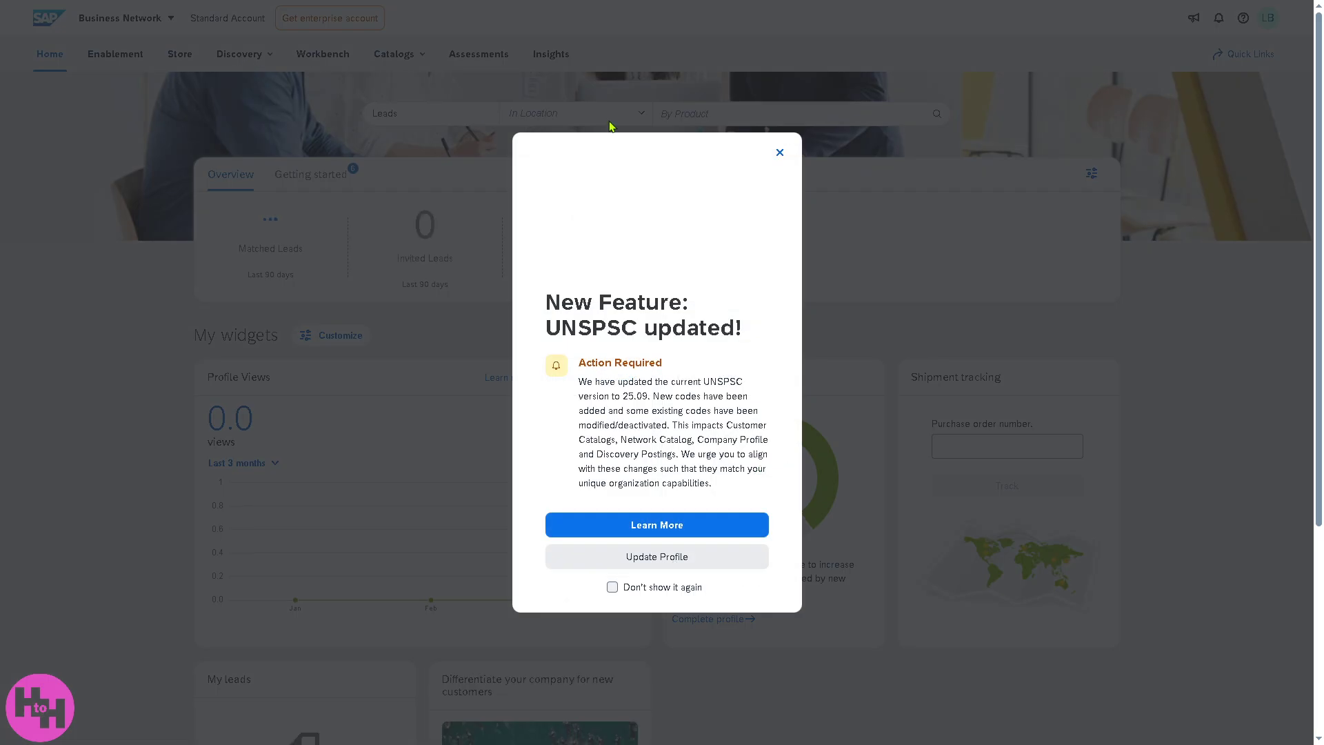
{"action": "left_click", "coordinate": [783, 151]}
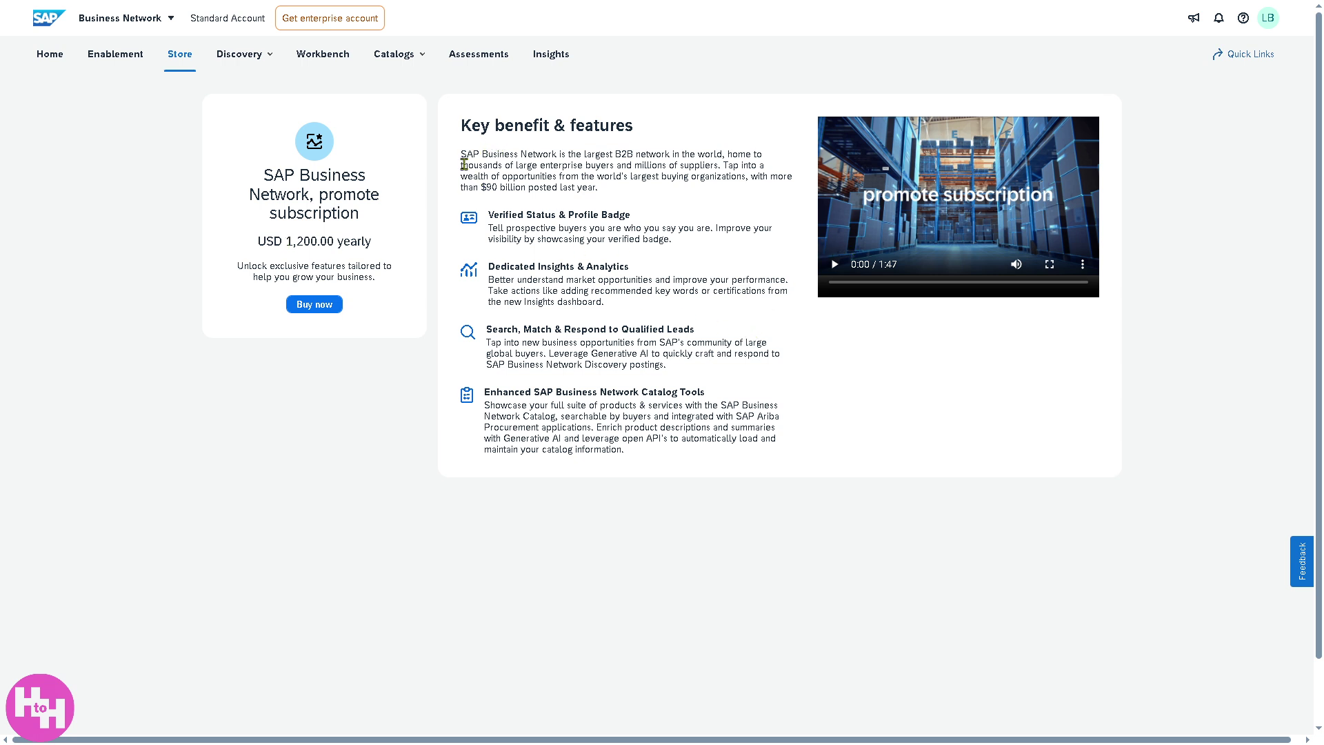
Highlight the promote subscription's key feature descriptions, then clear the highlight.
{"action": "left_click_drag", "start_coordinate": [457, 160], "coordinate": [661, 311]}
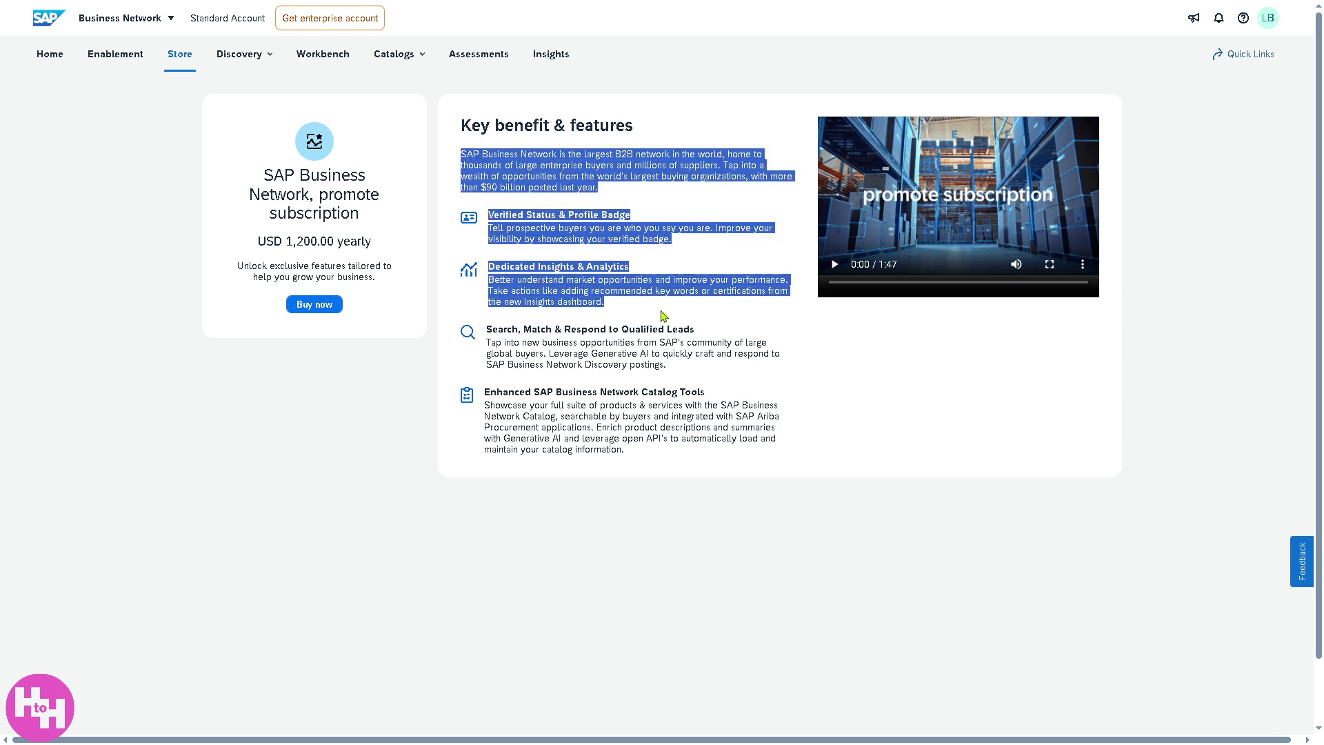
{"action": "left_click", "coordinate": [849, 380]}
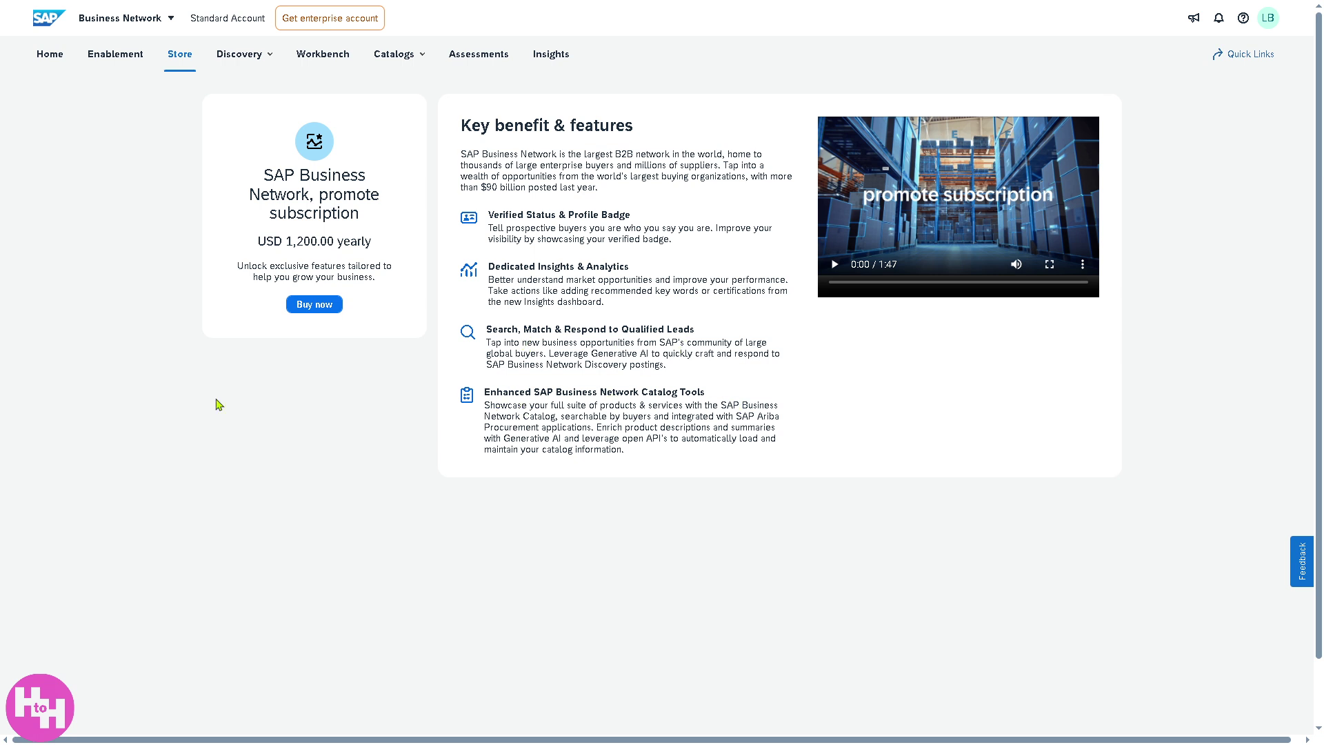
Open the All Leads list from the Discovery menu.
{"action": "left_click", "coordinate": [253, 61]}
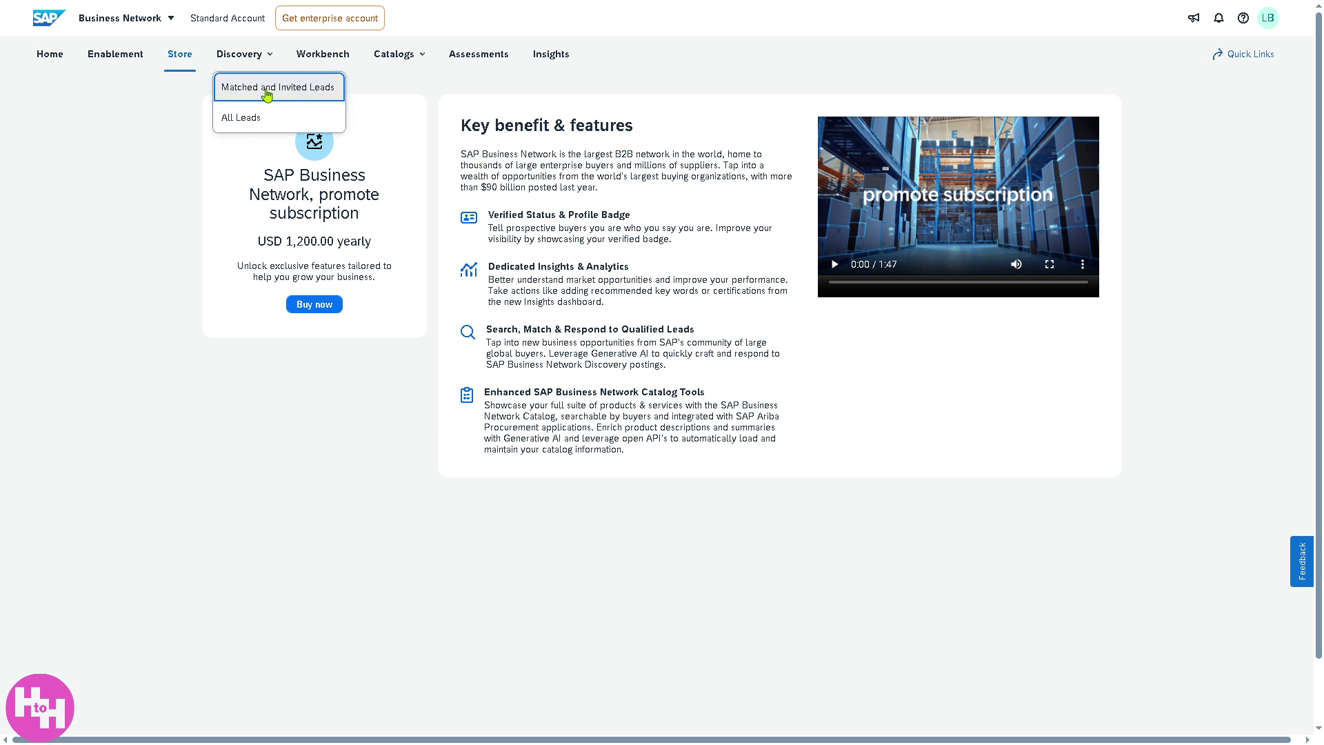
{"action": "left_click", "coordinate": [248, 118]}
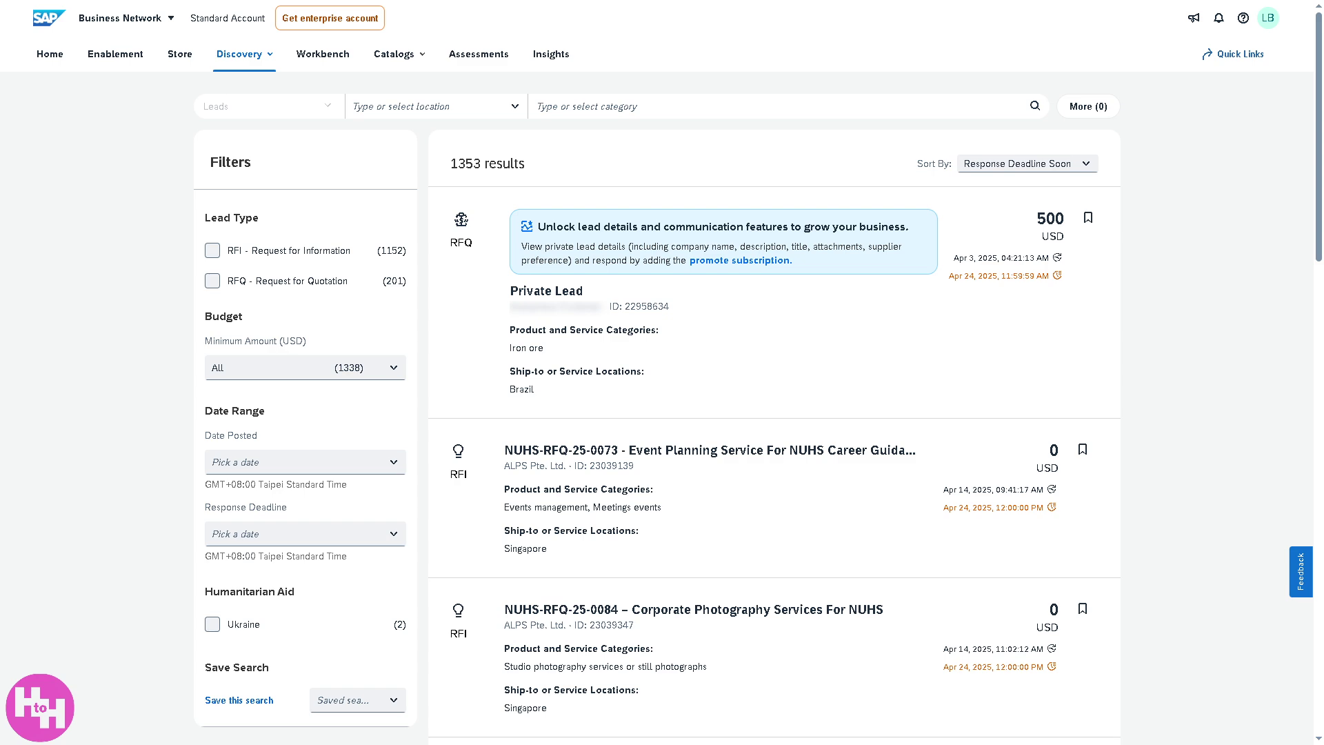
Scroll up and down through the Discovery leads results list.
{"action": "scroll", "coordinate": [687, 391], "scroll_direction": "down", "scroll_amount": 2}
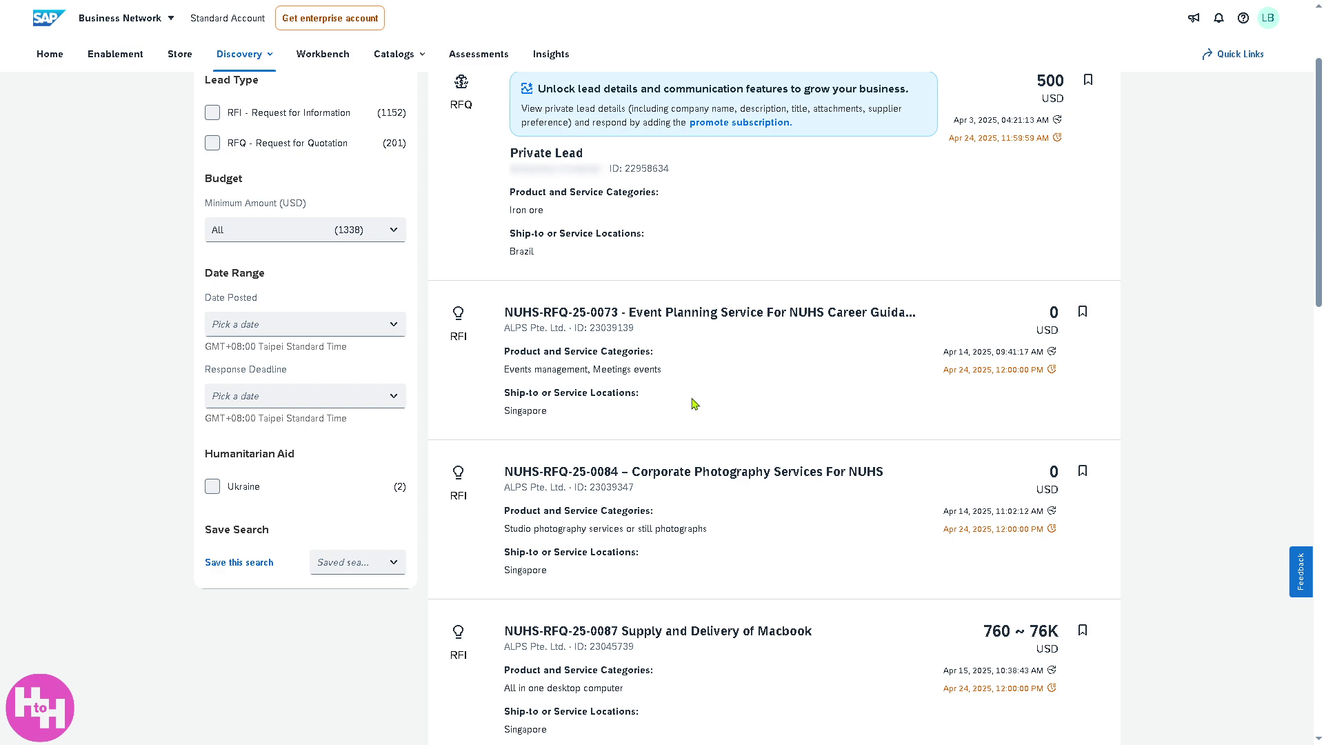
{"action": "scroll", "coordinate": [695, 404], "scroll_direction": "down", "scroll_amount": 1}
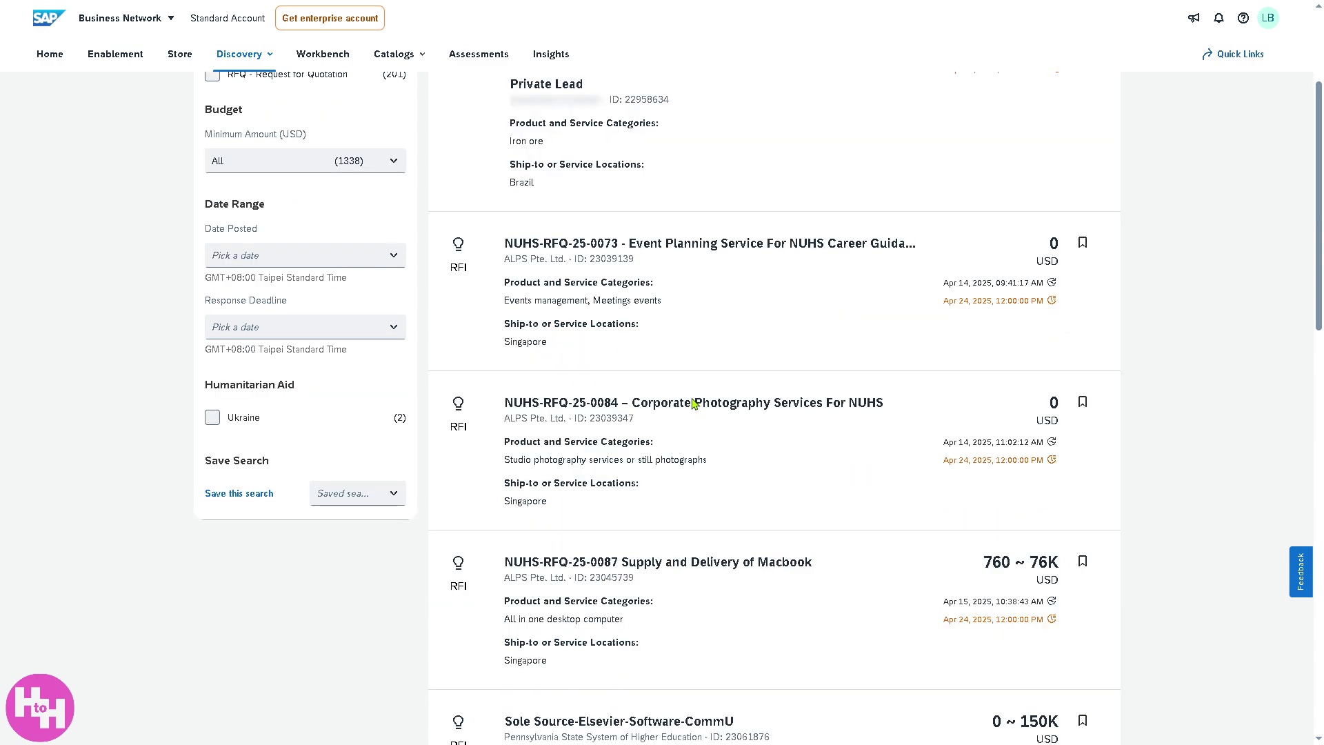
{"action": "scroll", "coordinate": [693, 404], "scroll_direction": "up", "scroll_amount": 3}
{"action": "scroll", "coordinate": [695, 403], "scroll_direction": "down", "scroll_amount": 7}
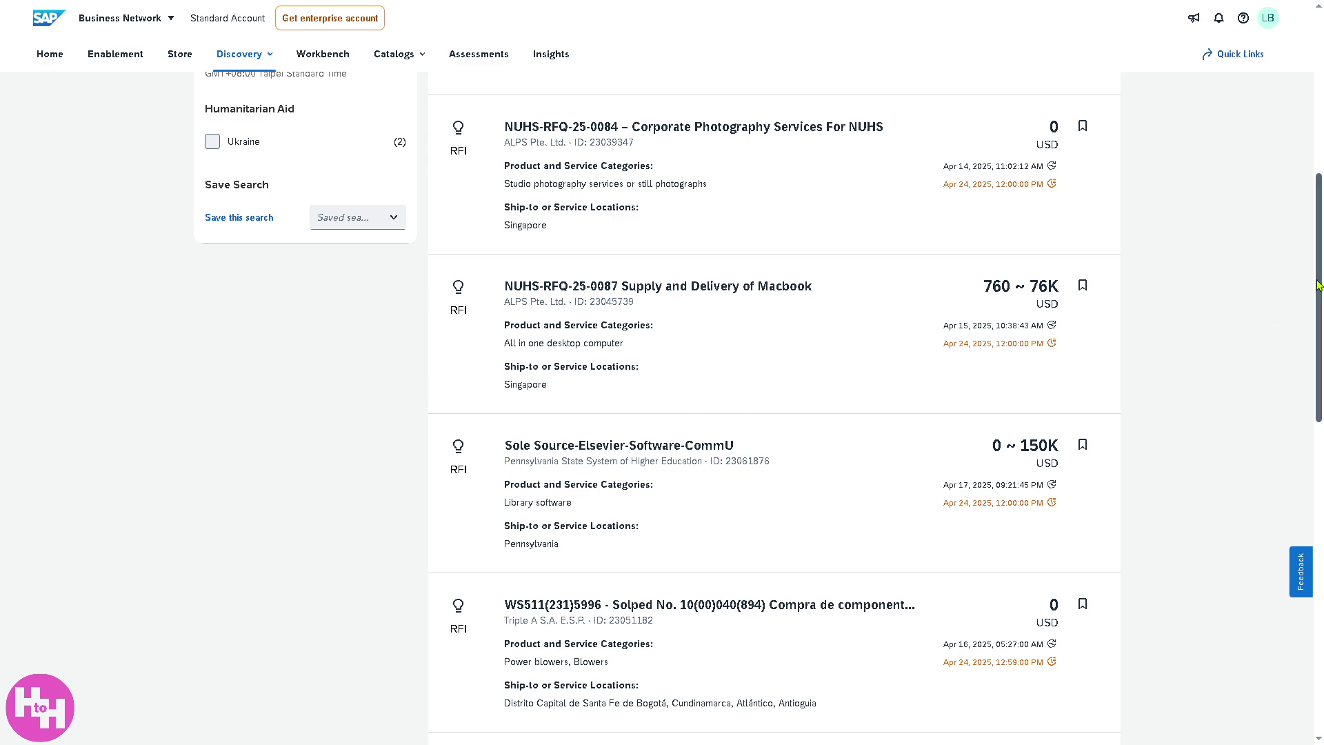
{"action": "left_click_drag", "start_coordinate": [1319, 290], "coordinate": [1319, 138]}
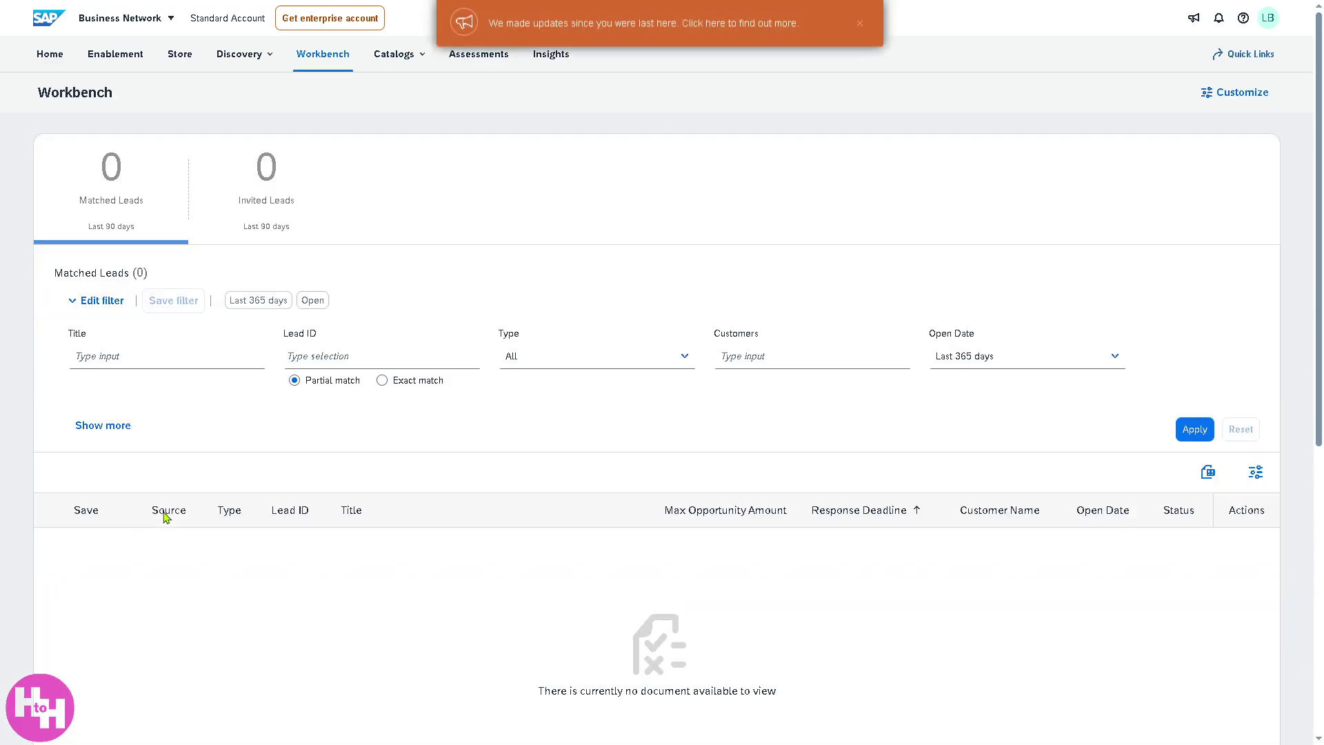
Dismiss the orange updates banner and preview the Workbench tile customisation without changing anything.
{"action": "left_click", "coordinate": [860, 25]}
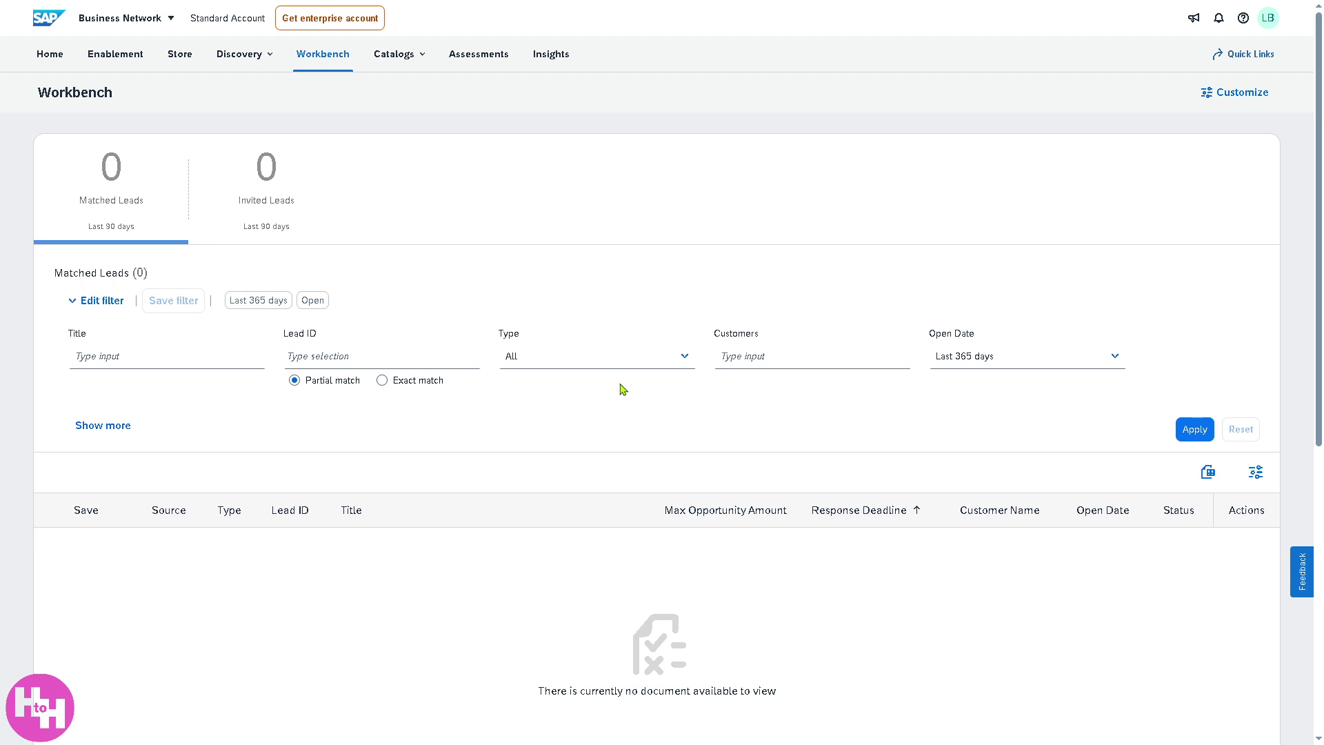
{"action": "left_click", "coordinate": [1212, 92]}
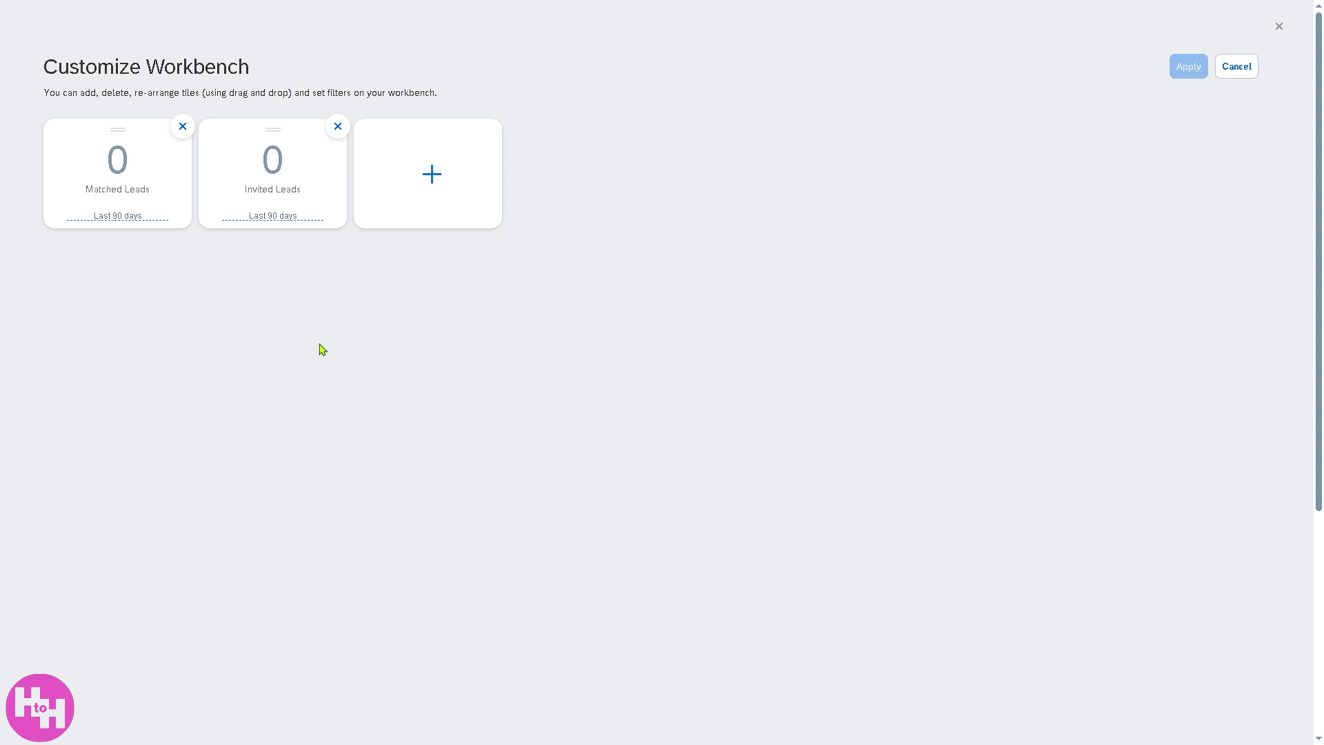
{"action": "left_click", "coordinate": [1237, 69]}
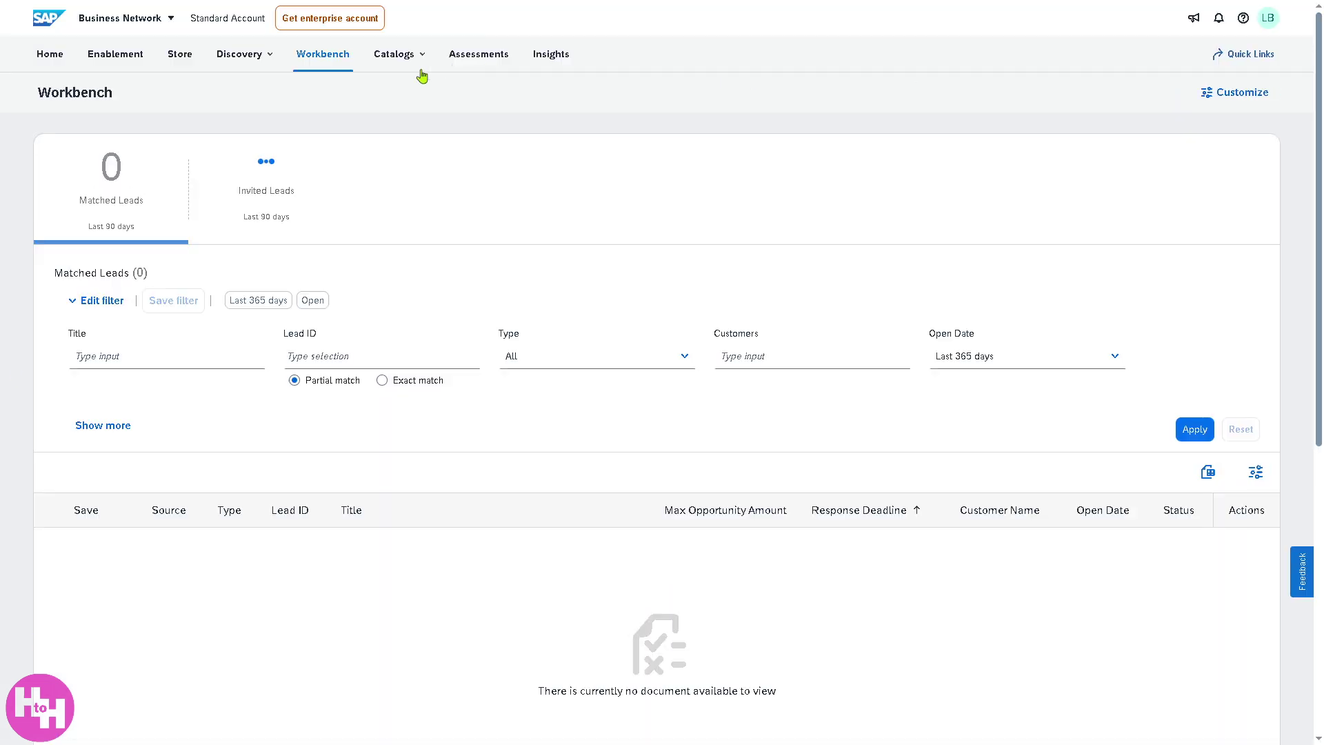
View the empty Customer Catalogs list, then go to the Network Catalog.
{"action": "left_click", "coordinate": [408, 57]}
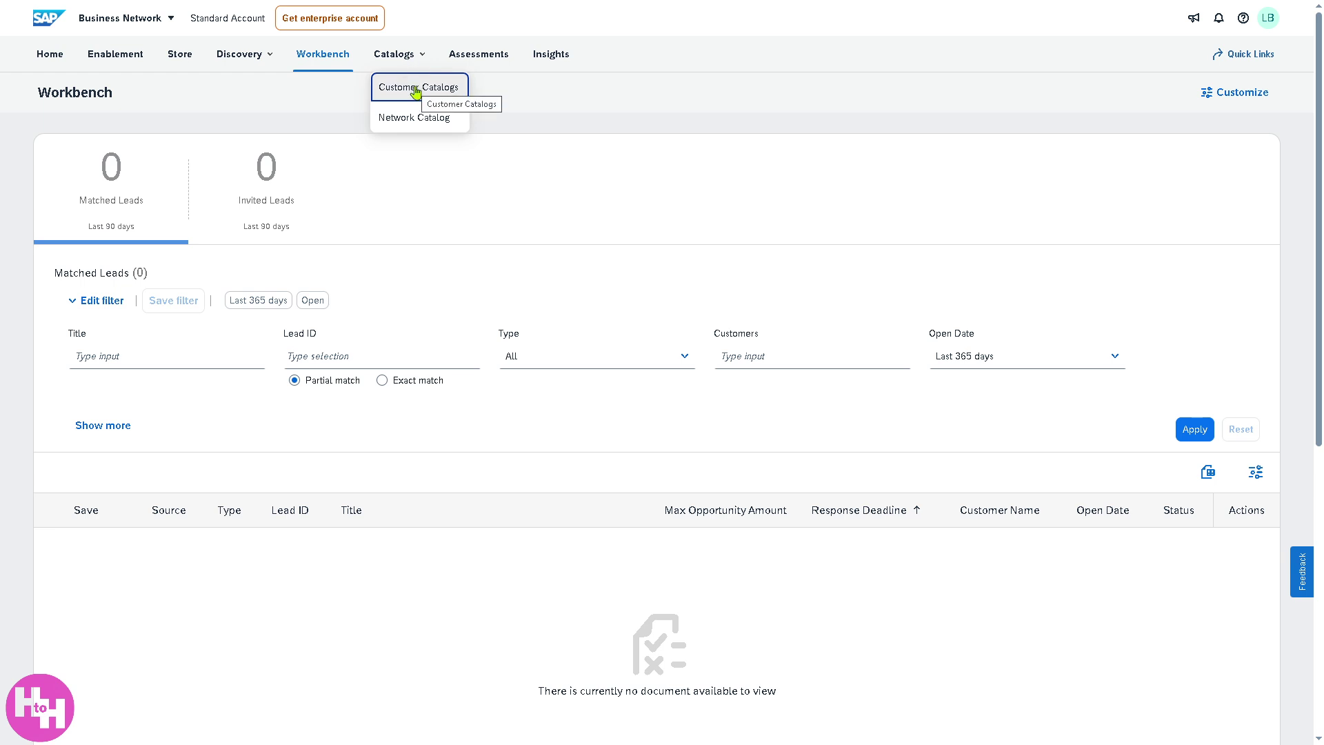
{"action": "left_click", "coordinate": [416, 88]}
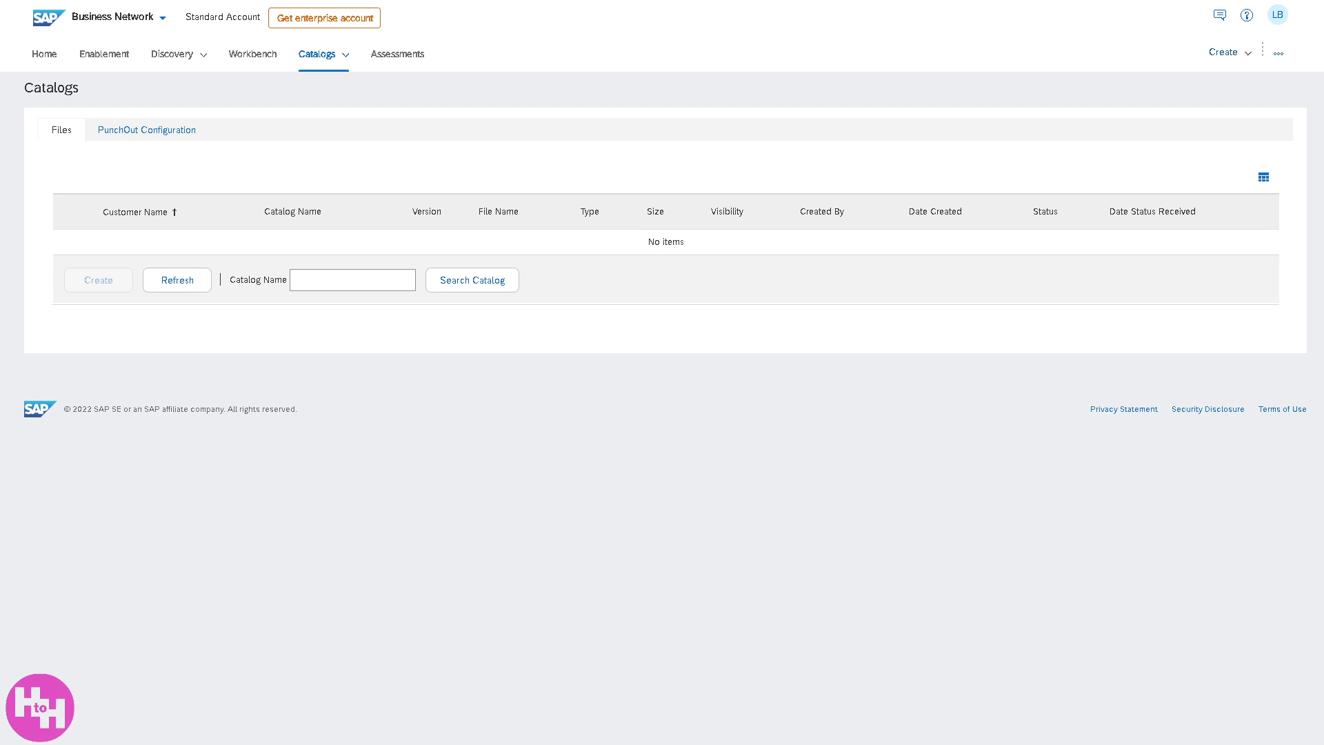
{"action": "left_click", "coordinate": [342, 63]}
{"action": "left_click", "coordinate": [333, 109]}
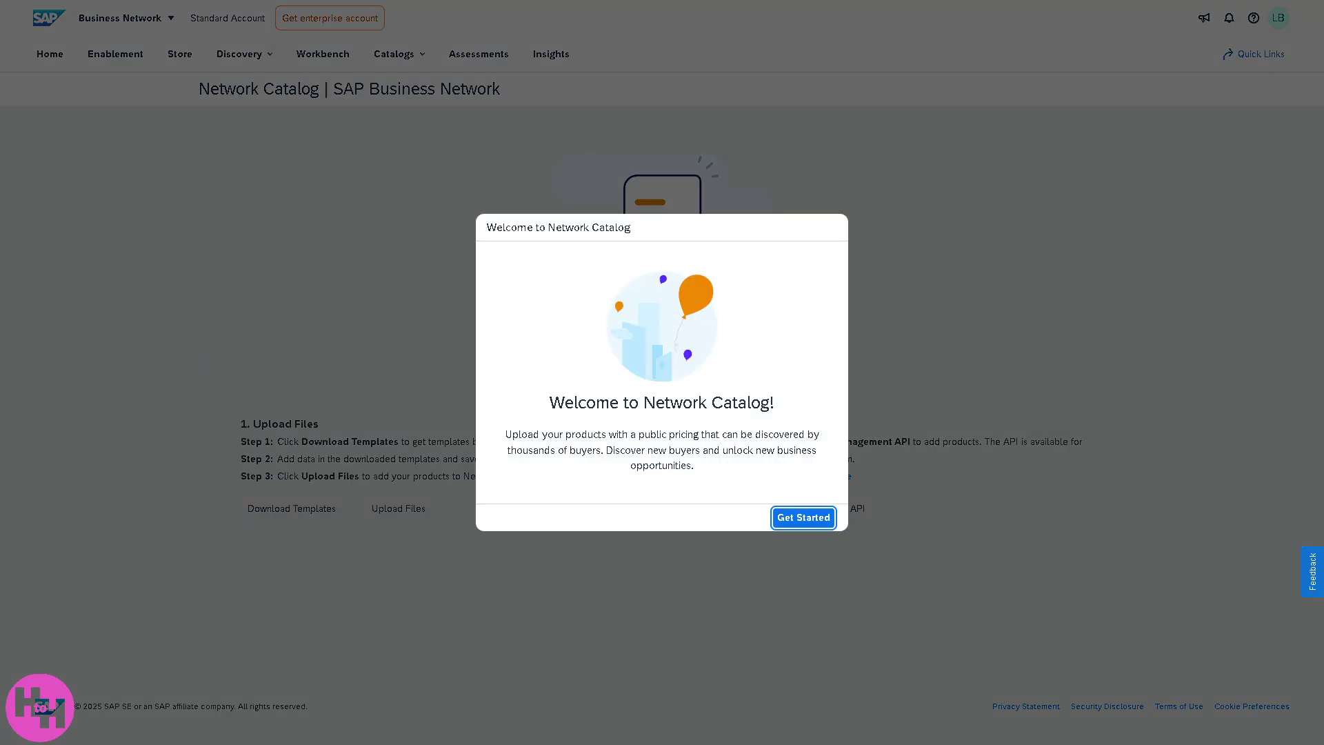
Download the English product detail, price and media templates for the Network Catalog.
{"action": "left_click", "coordinate": [800, 519]}
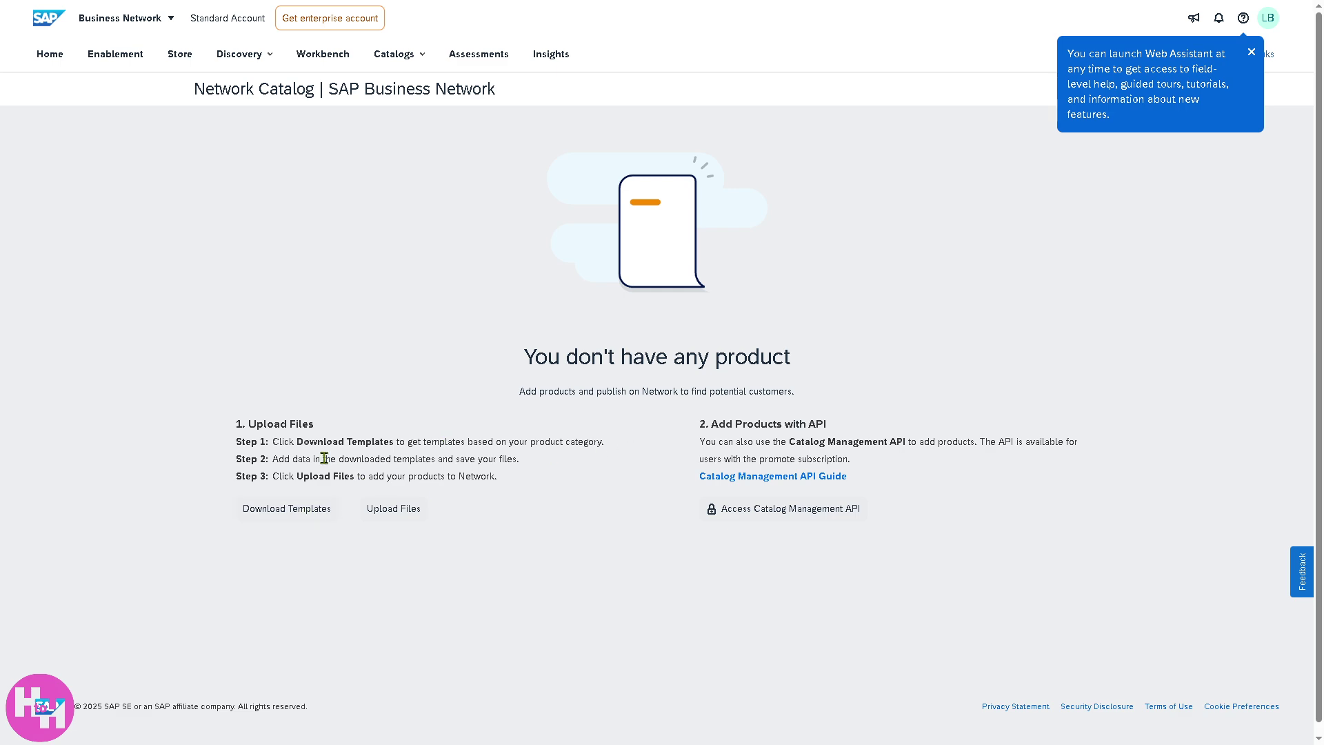
{"action": "left_click", "coordinate": [315, 509]}
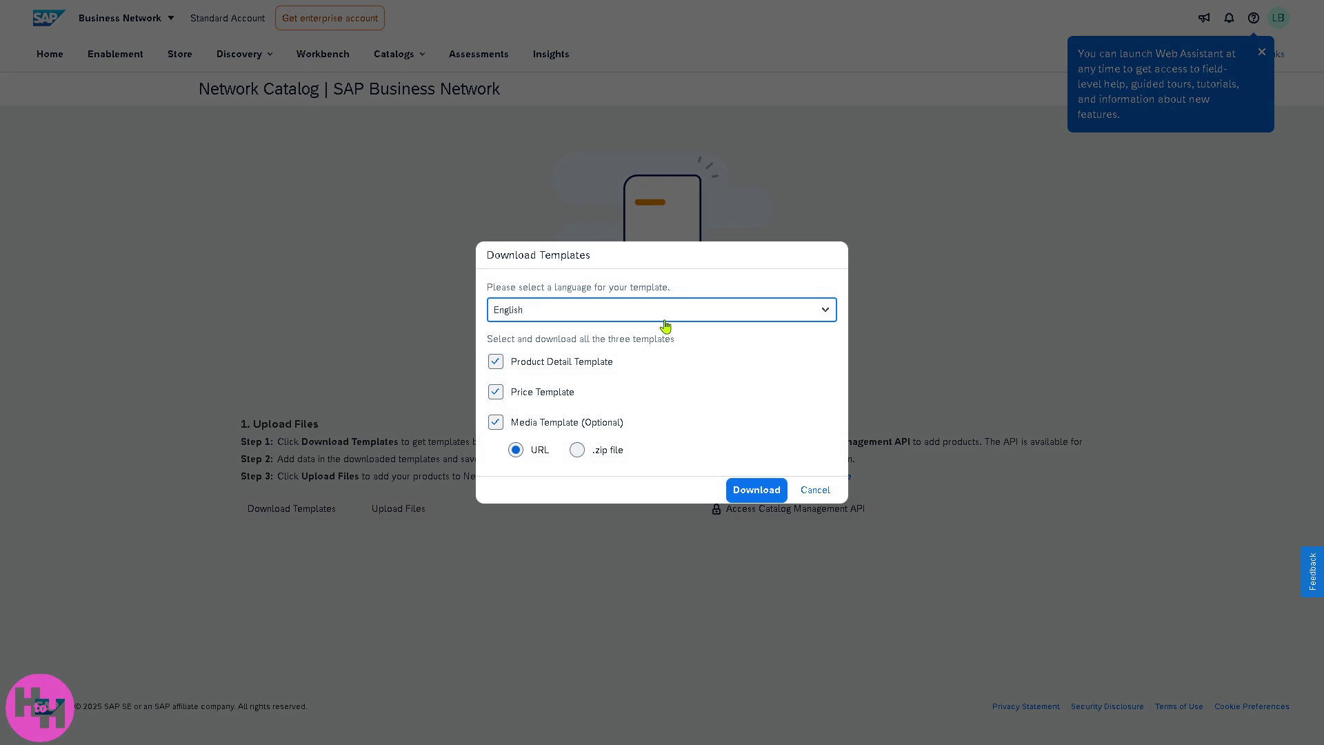
{"action": "left_click", "coordinate": [747, 492]}
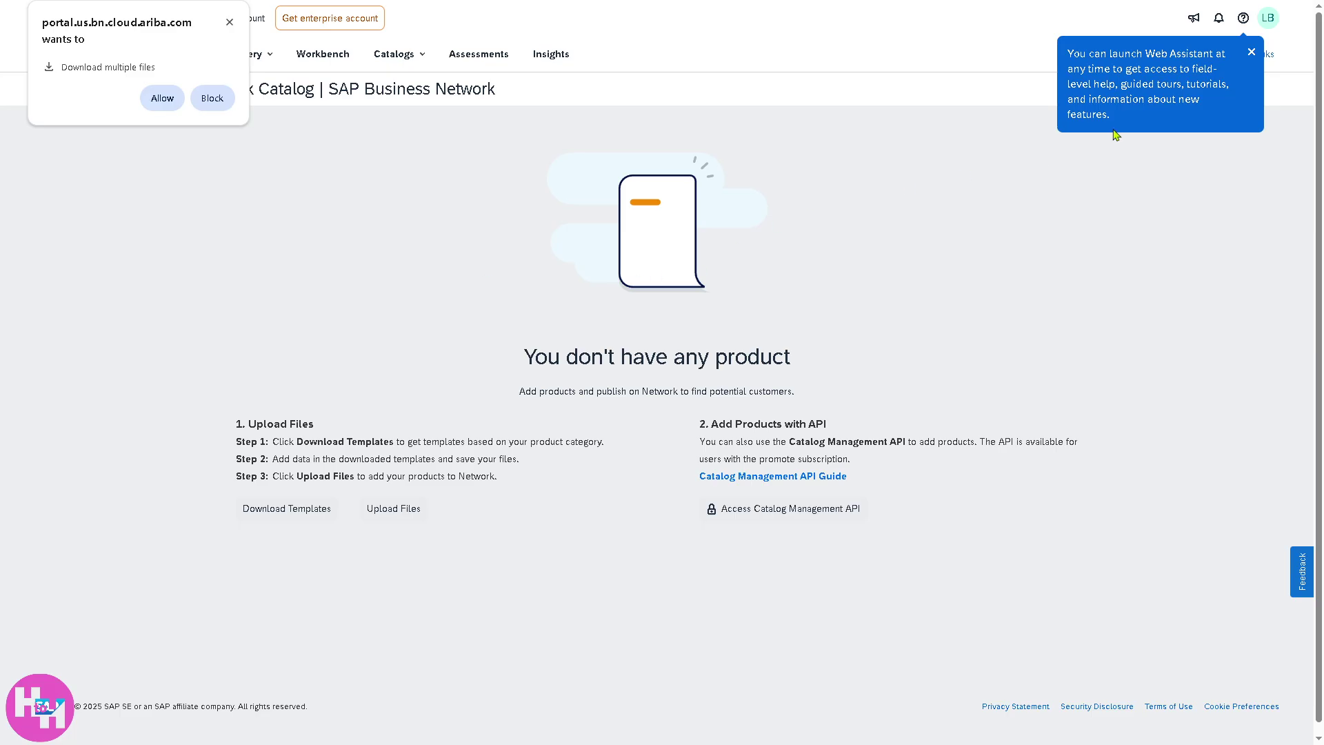
{"action": "left_click", "coordinate": [1254, 54]}
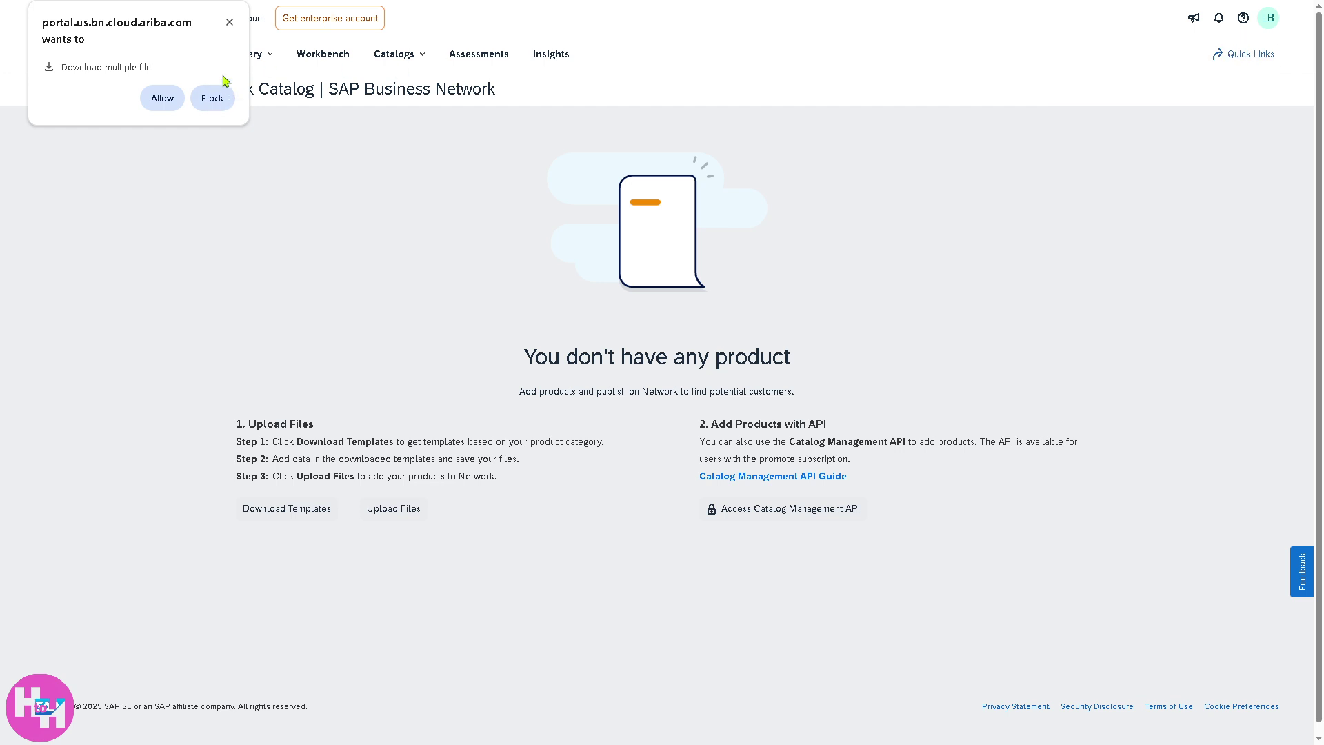
Dismiss the browser's 'Download multiple files' prompt.
{"action": "left_click", "coordinate": [230, 22]}
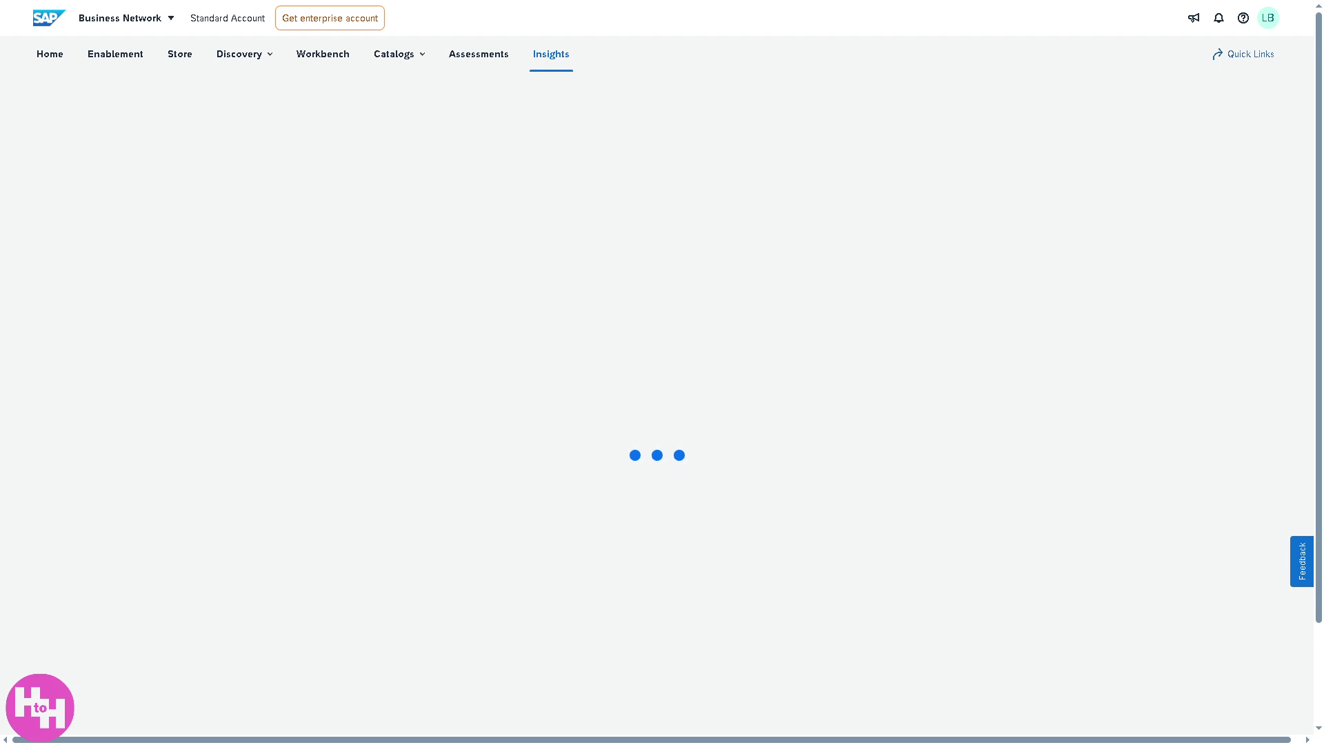
Review the Views, Search trends, Catalog and Discovery leads insights, then bring up the product list.
{"action": "key", "text": "Tab"}
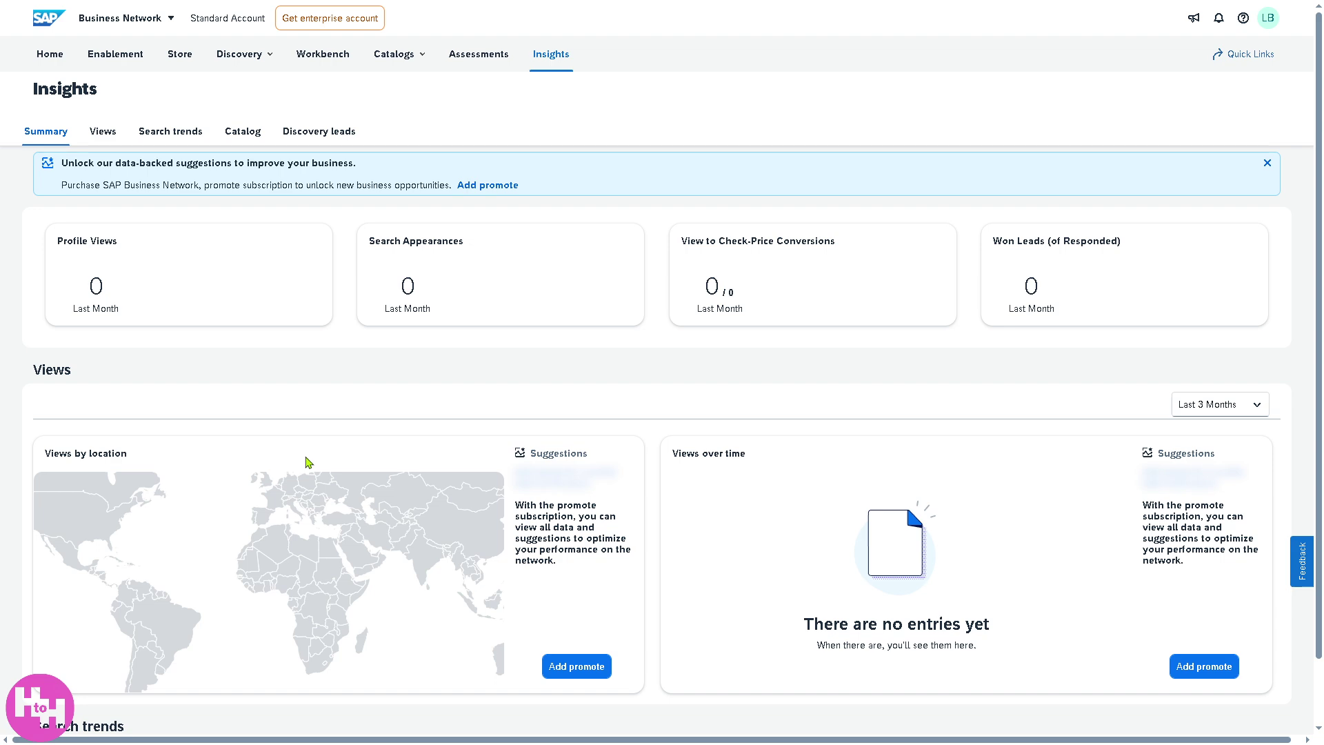
{"action": "left_click", "coordinate": [103, 131]}
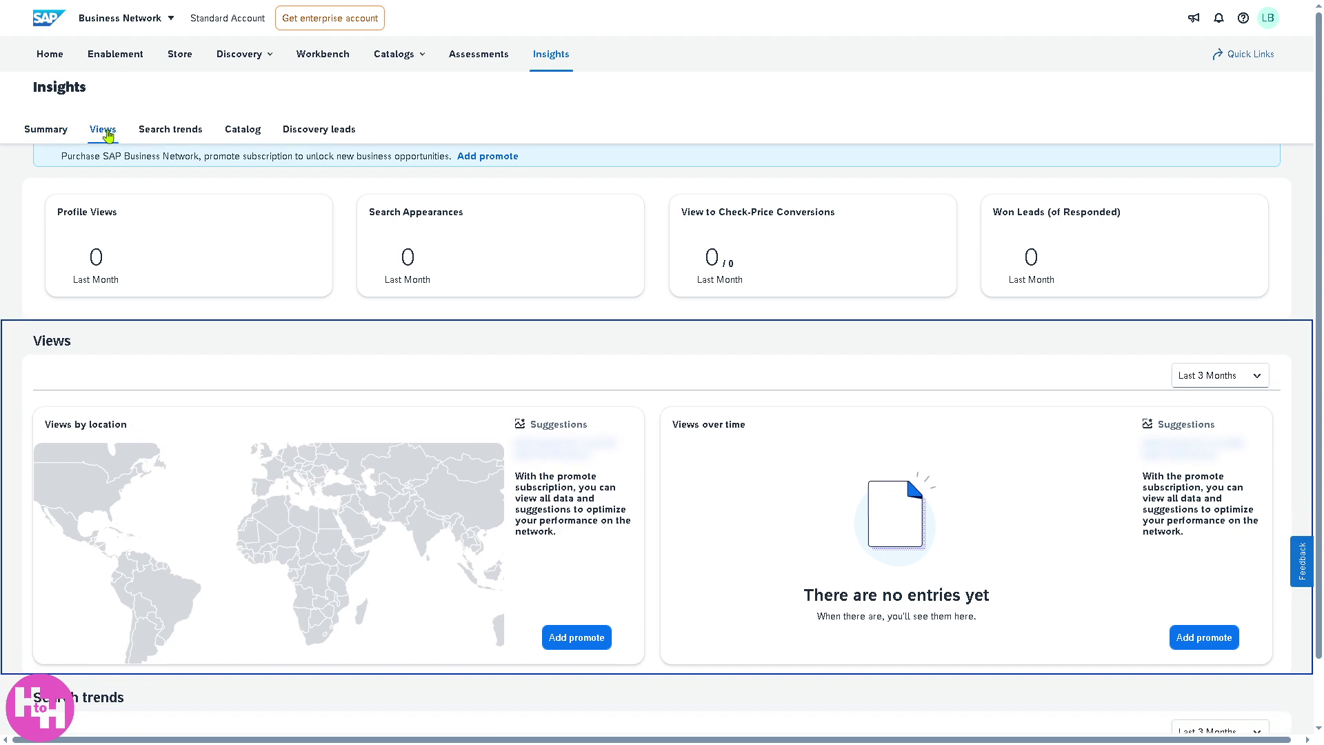
{"action": "left_click", "coordinate": [171, 133]}
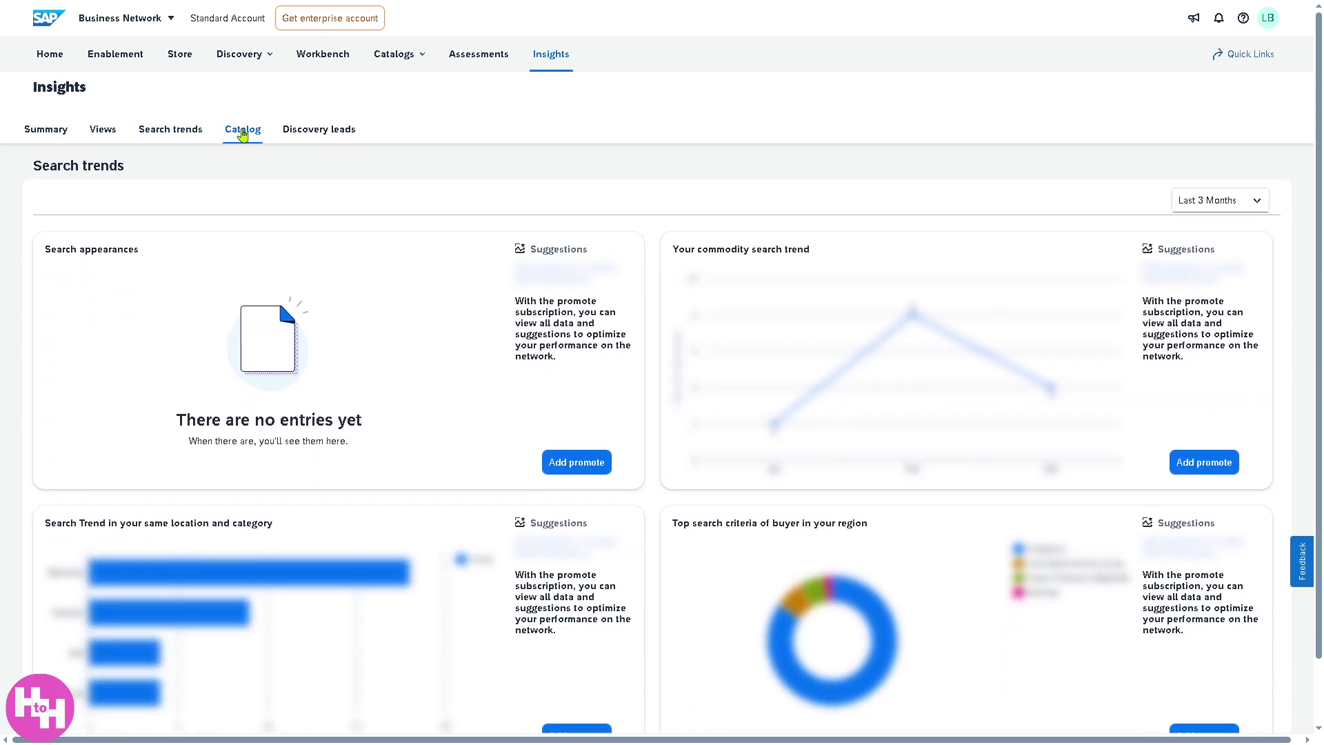
{"action": "left_click", "coordinate": [242, 132]}
{"action": "left_click", "coordinate": [319, 133]}
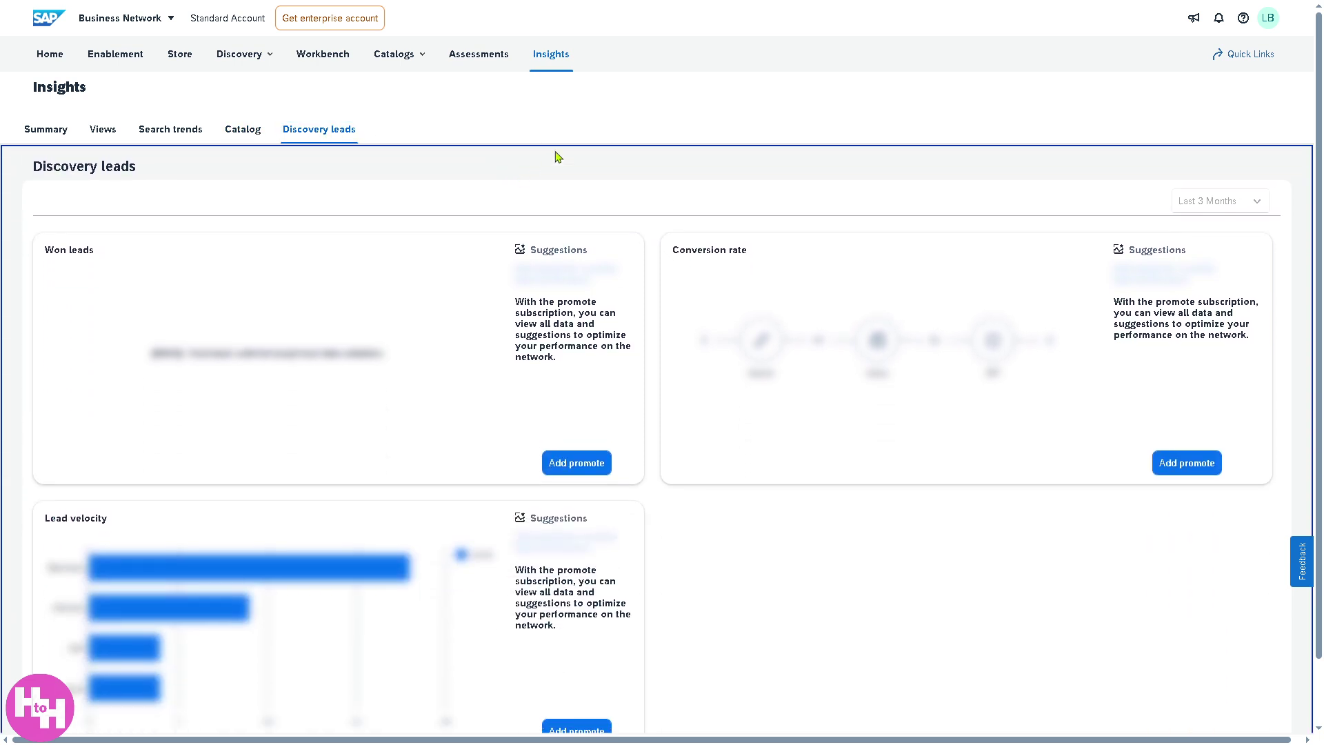
{"action": "left_click", "coordinate": [171, 20]}
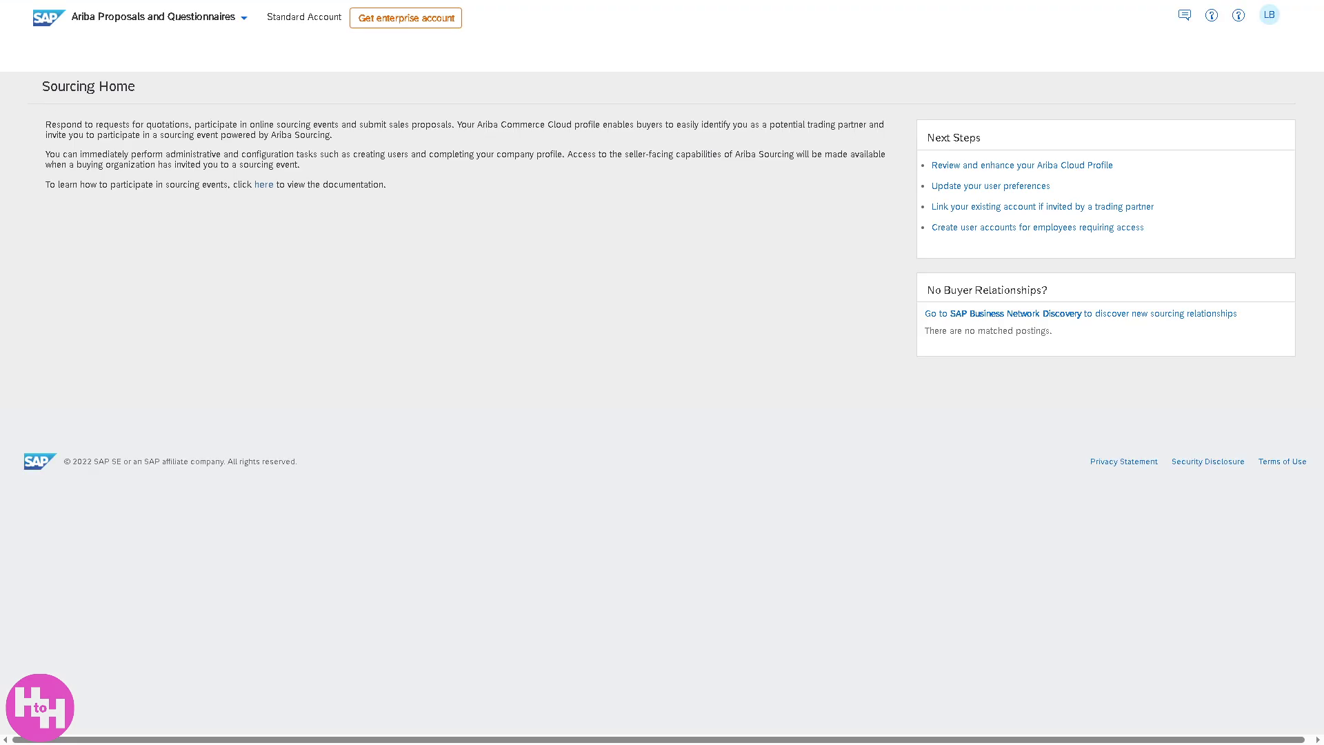
Use the product switcher to return to SAP Business Network, then move to Ariba Contracts.
{"action": "left_click", "coordinate": [237, 19]}
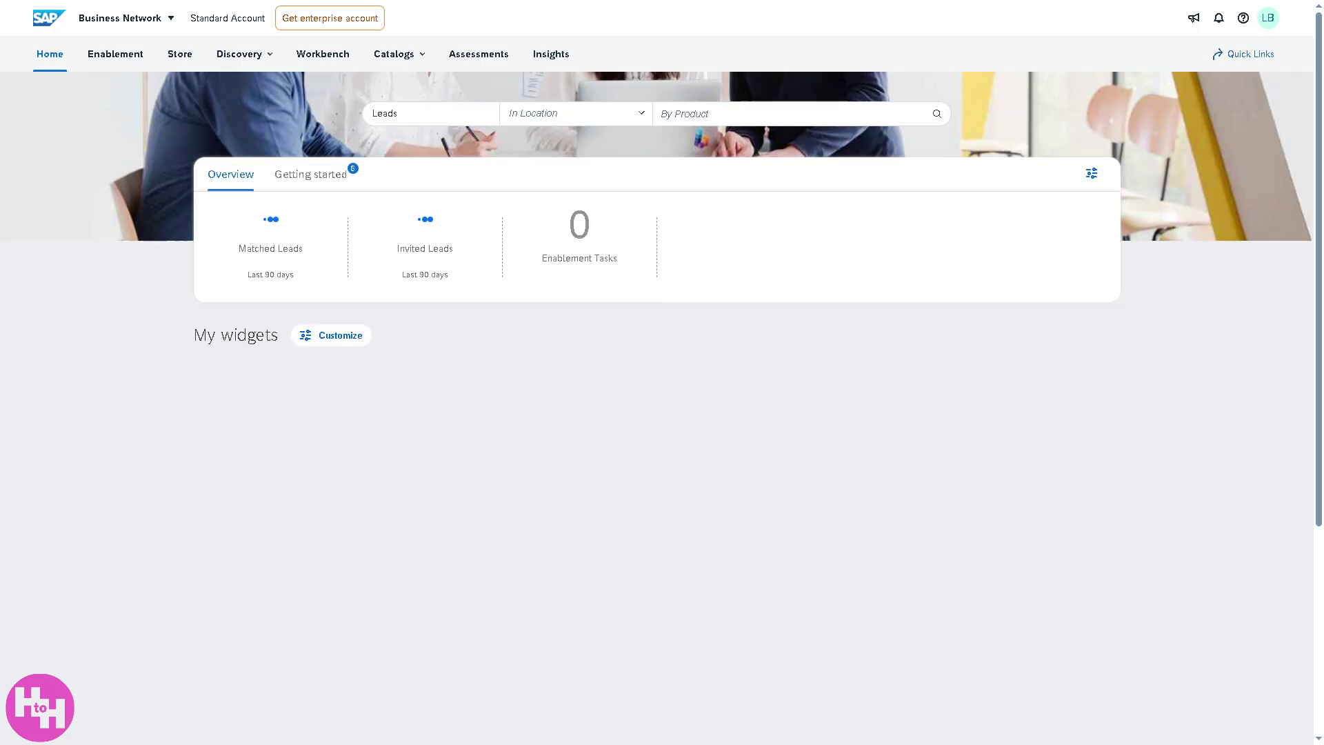
{"action": "left_click", "coordinate": [125, 17]}
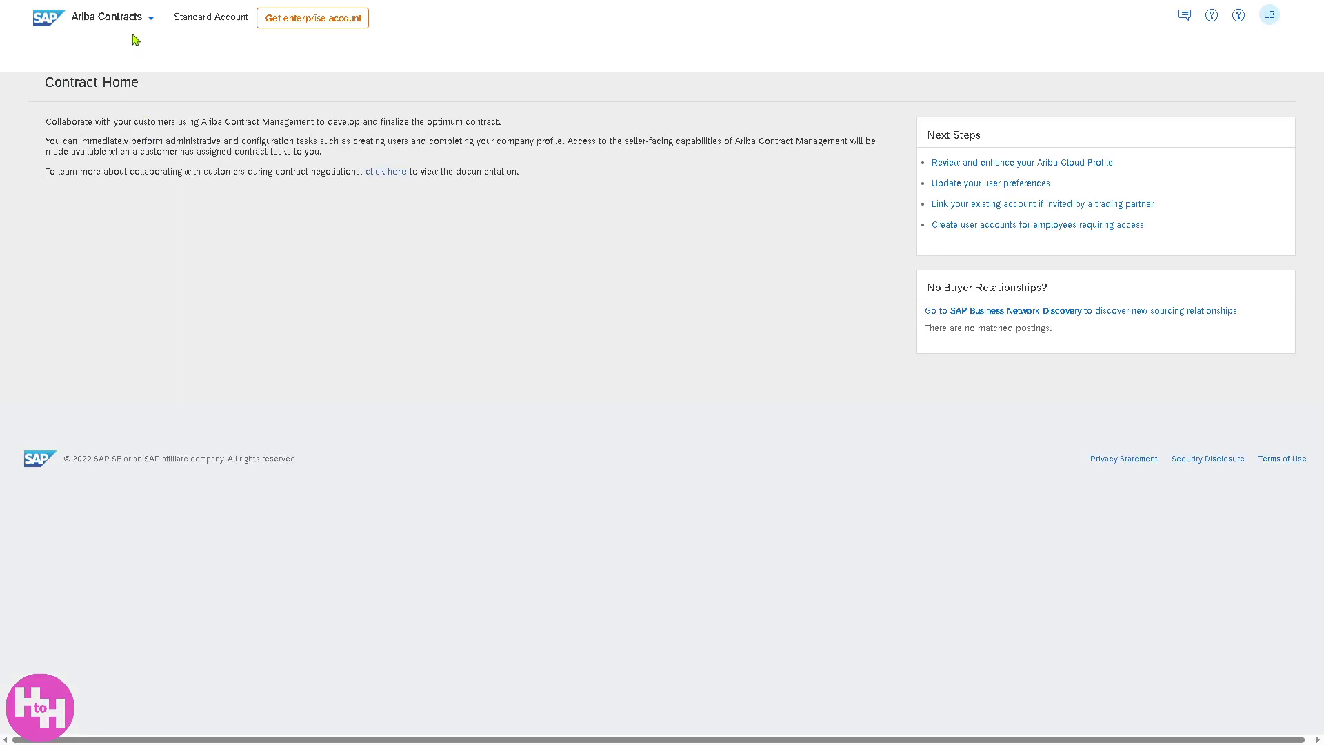
Open the product switcher from the Ariba Contracts home.
{"action": "left_click", "coordinate": [141, 26]}
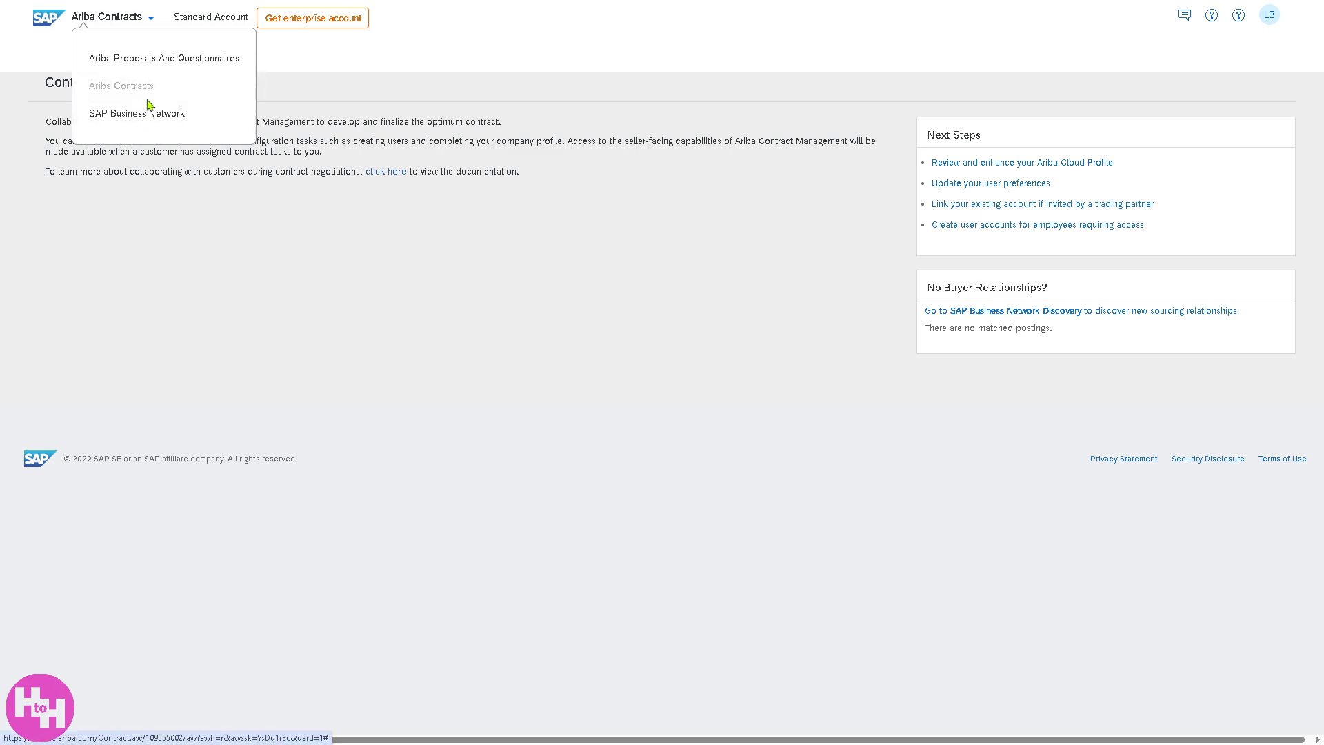